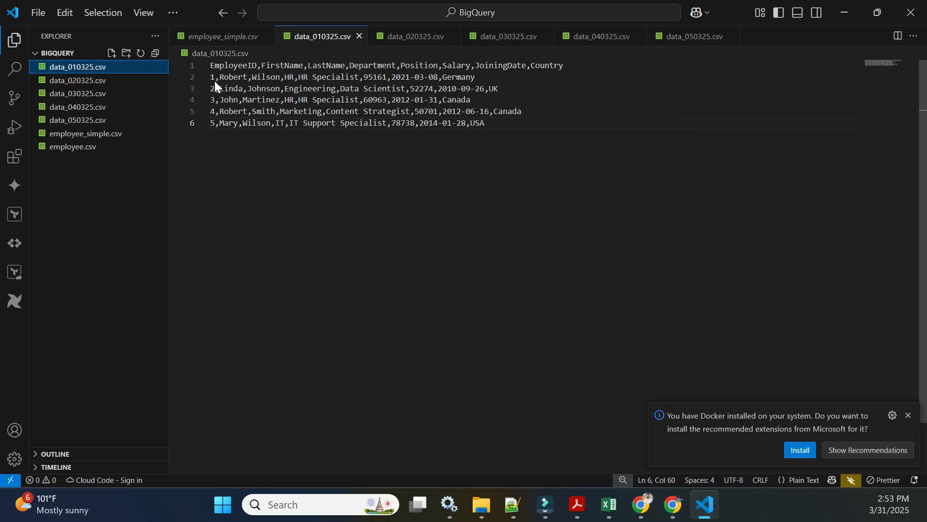
Step: Review the contents of the data_010325 to data_050325 CSV files in the editor
click(77, 79)
drag(210, 77, 212, 135)
click(87, 94)
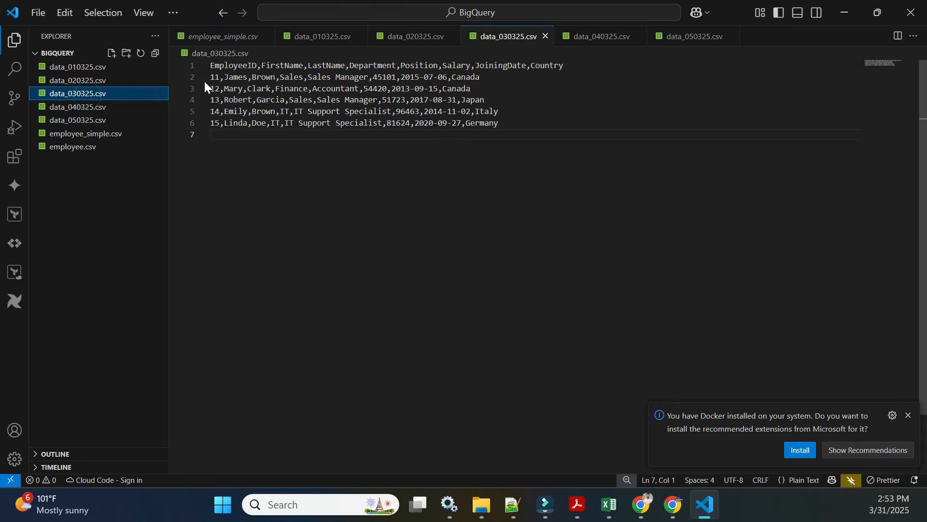
drag(212, 77, 211, 134)
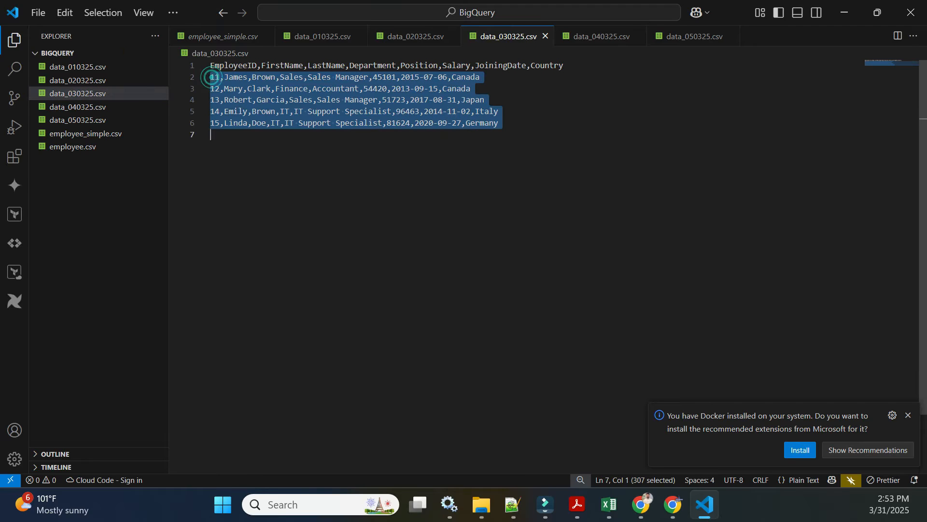
click(83, 108)
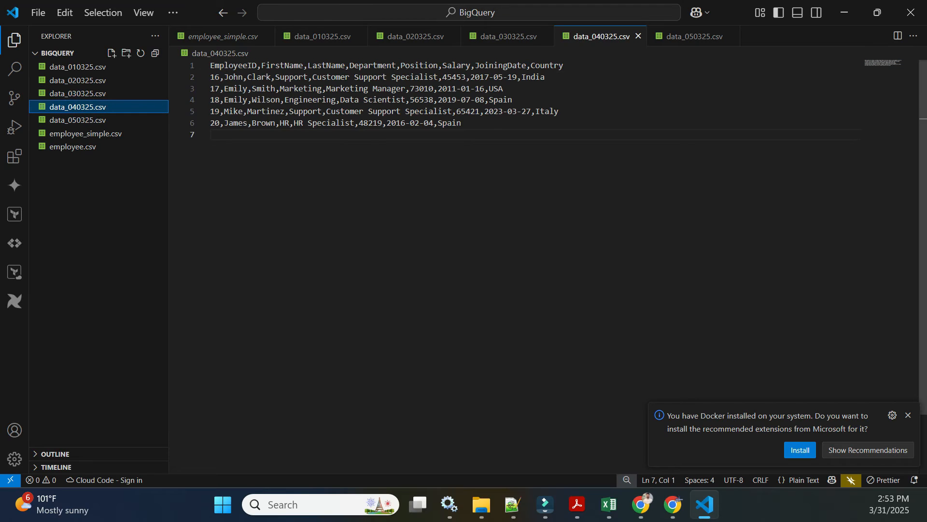
click(91, 122)
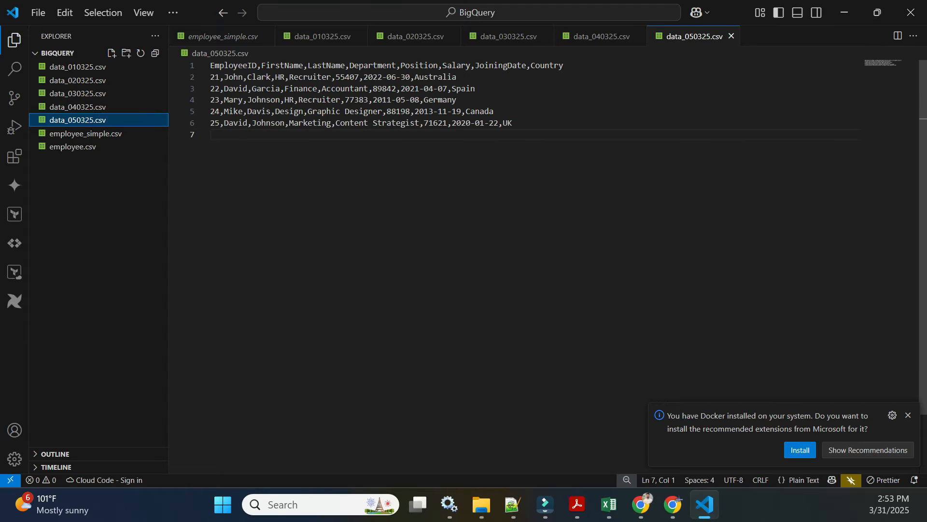
click(68, 98)
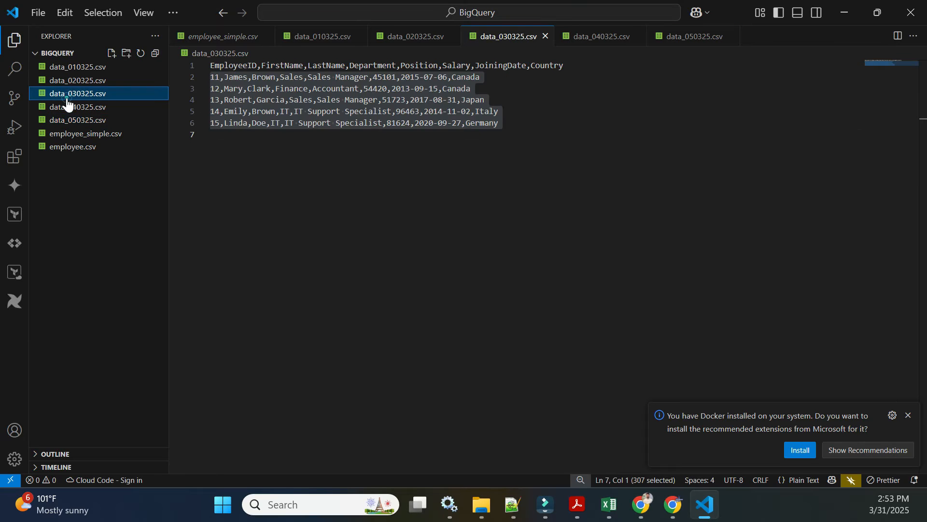
click(355, 139)
click(94, 107)
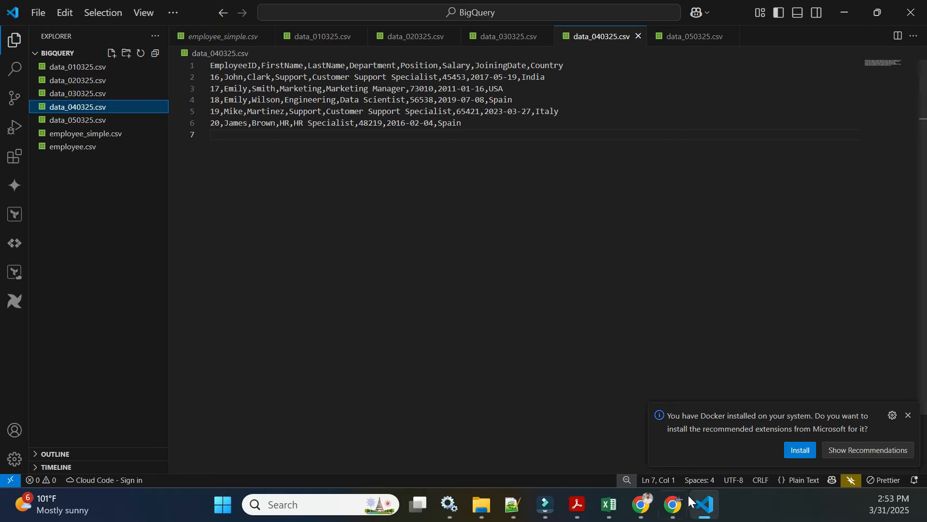
Step: Switch to the browser and open the Cloud Storage buckets list in the Google Cloud console
click(673, 503)
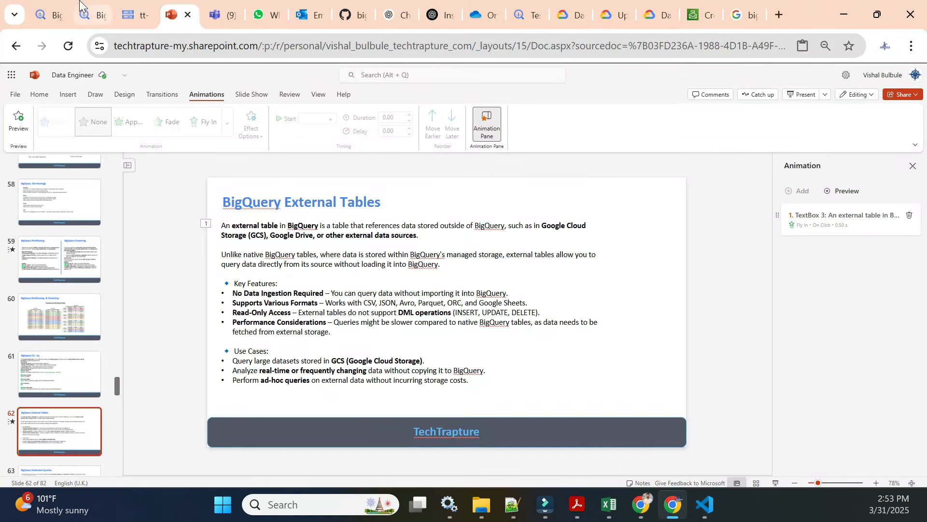
click(86, 16)
click(308, 75)
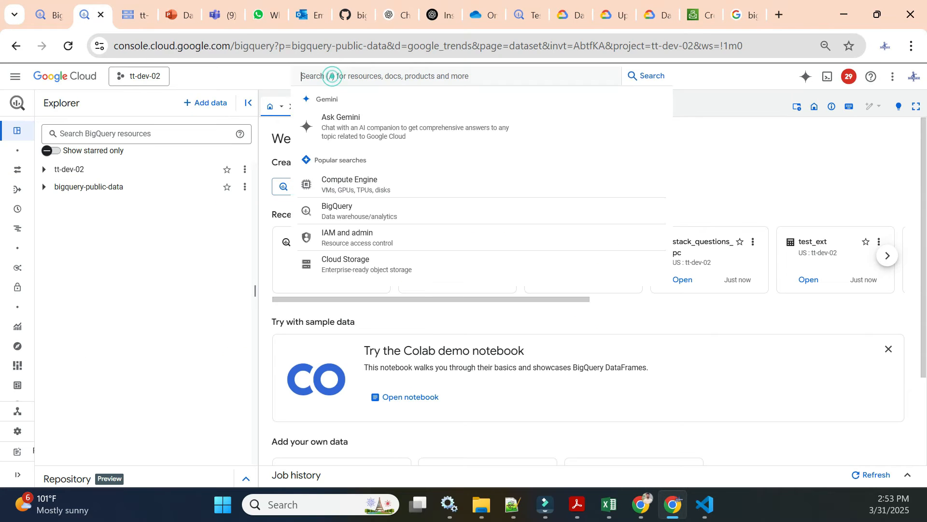
click(365, 274)
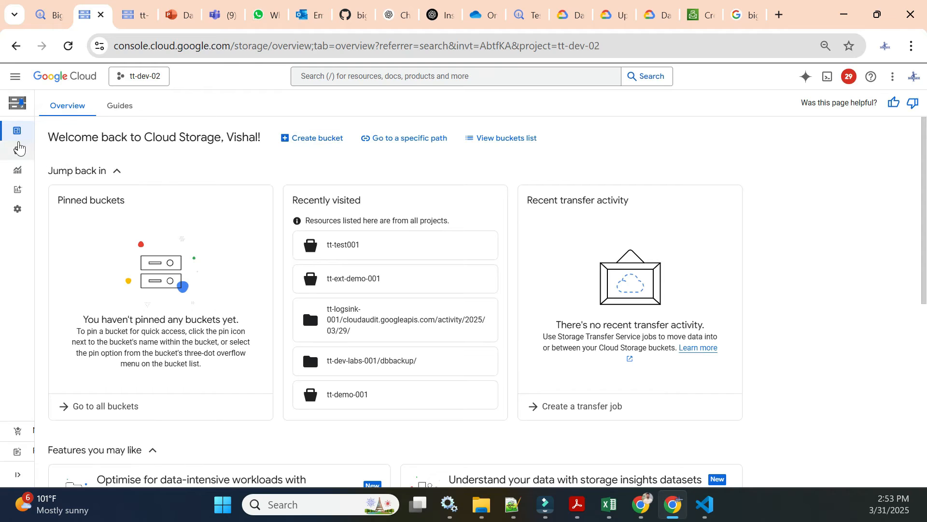
click(18, 150)
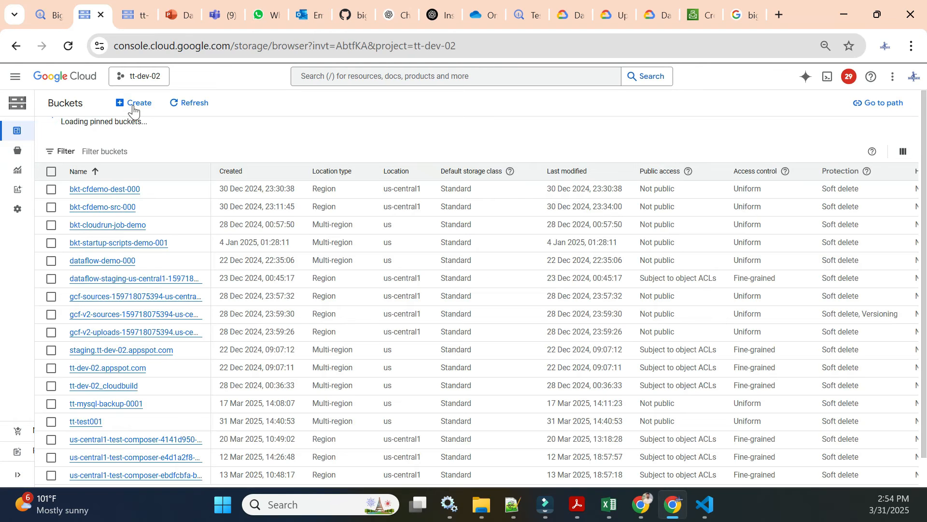
Step: Create a bucket named tt-external-table-demo with default settings, keeping public access prevention enforced
click(132, 104)
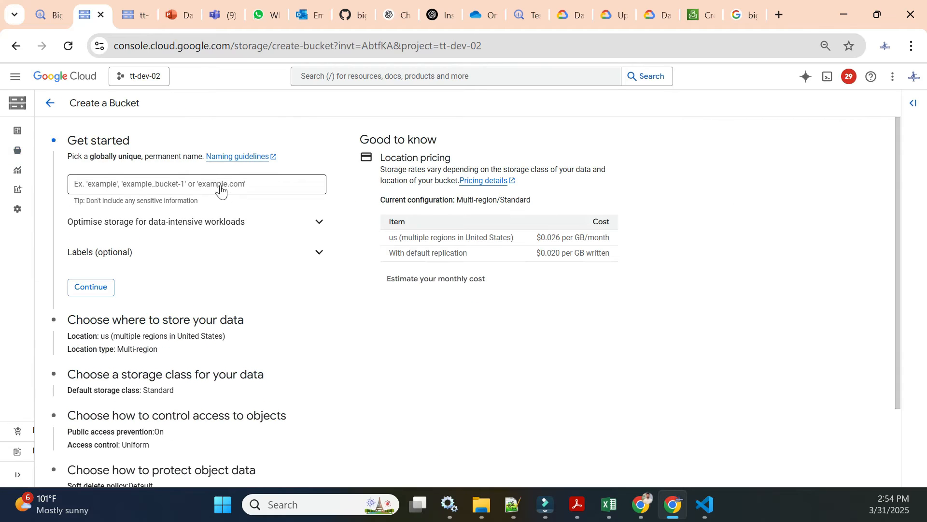
click(218, 184)
text(tt0-)
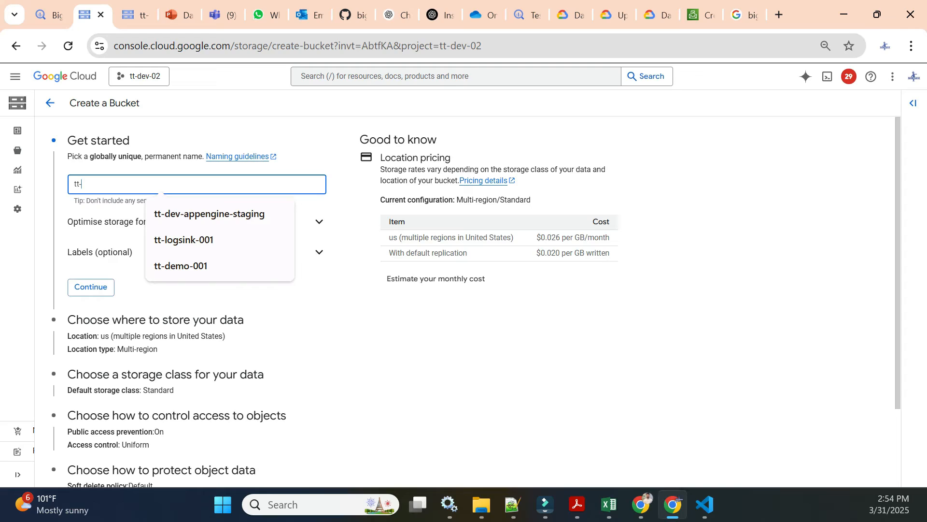
text(-external-table-demo)
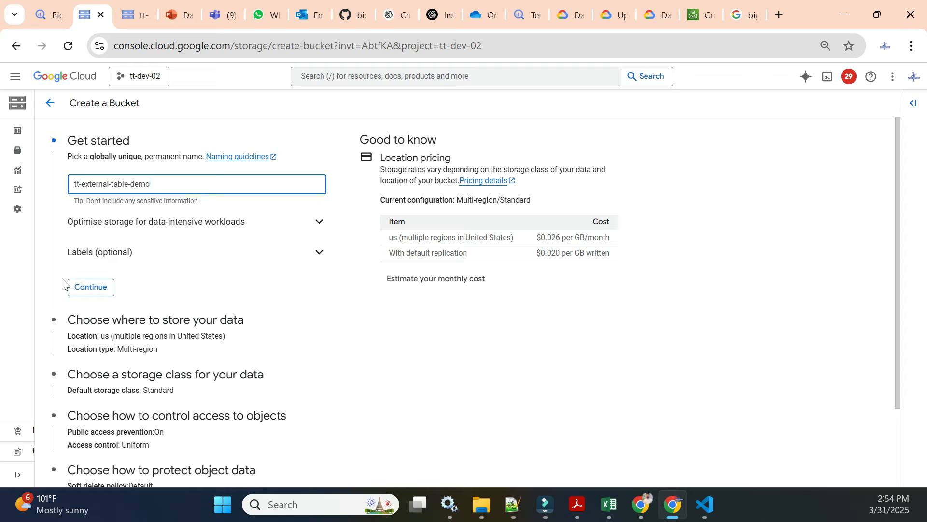
click(91, 288)
scroll(128, 294, down, 3)
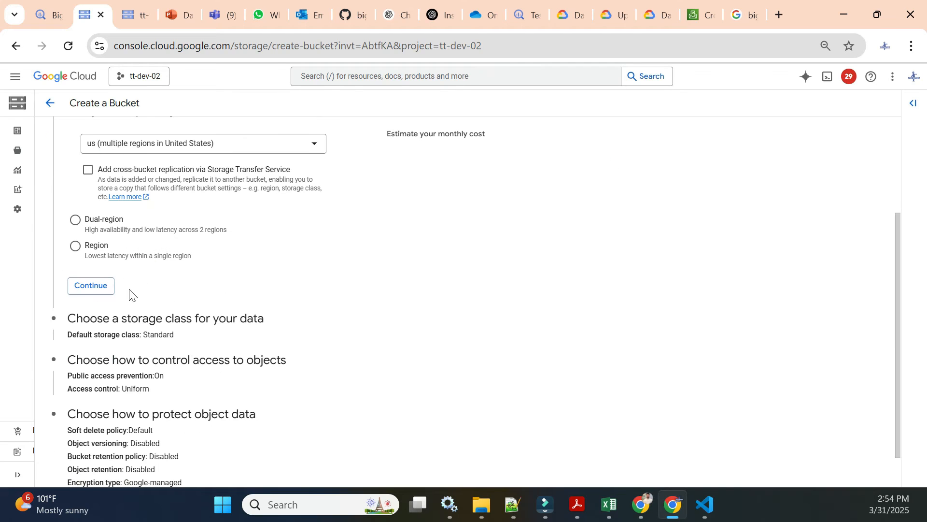
click(102, 286)
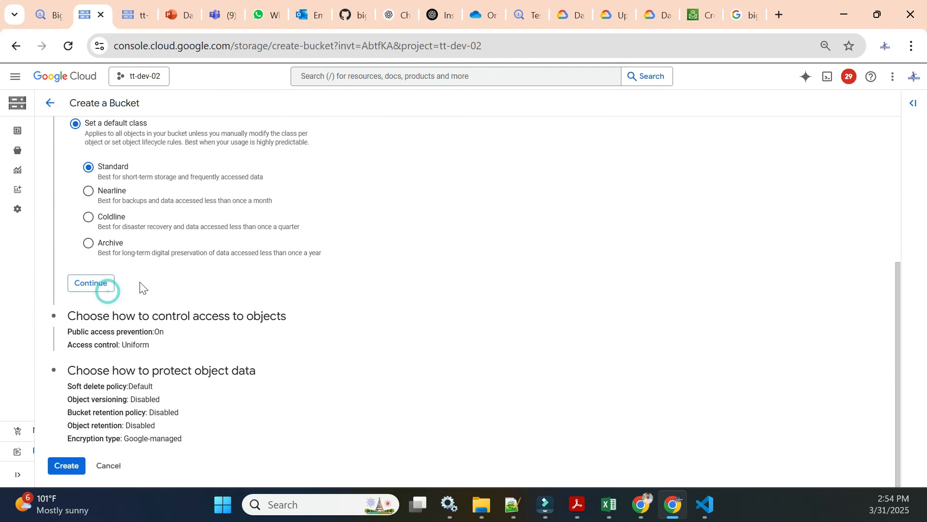
click(66, 466)
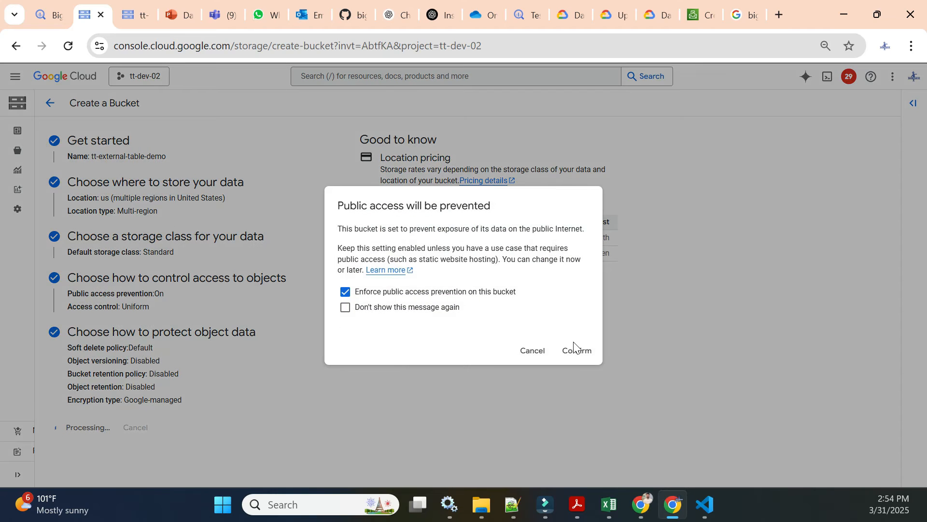
click(580, 353)
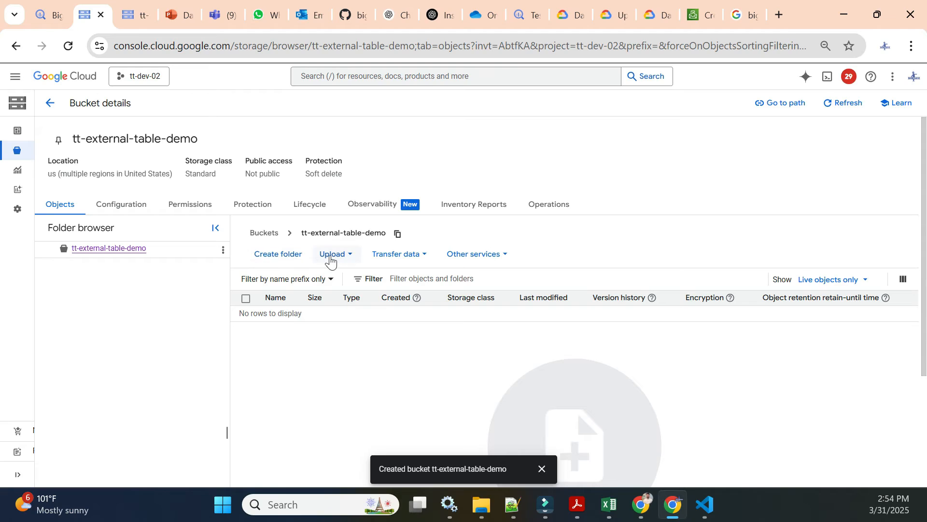
Step: Upload the five files data_010325.csv through data_050325.csv into the new bucket
click(331, 260)
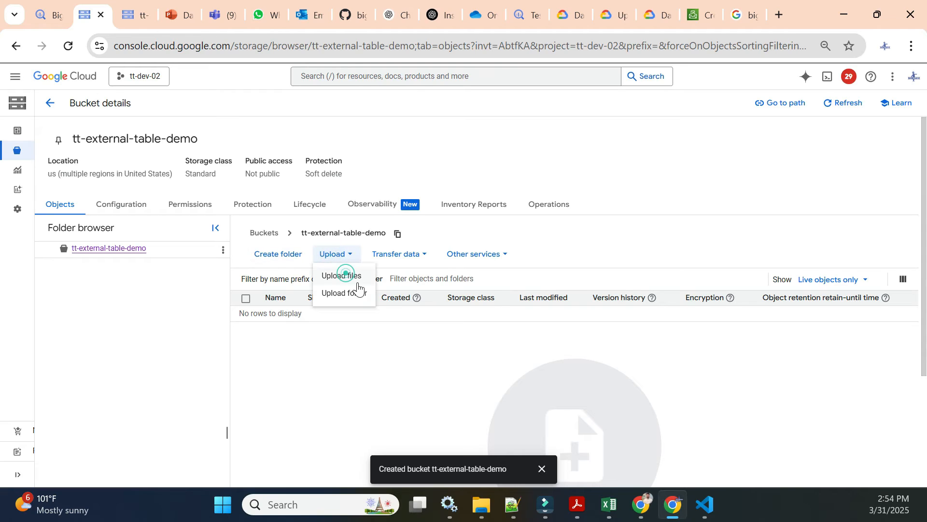
click(342, 273)
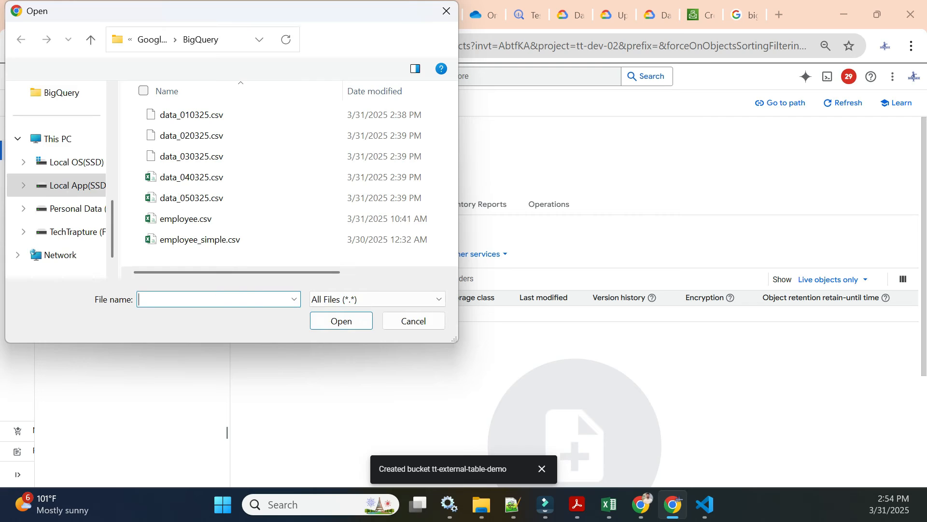
click(204, 121)
ctrl+click(206, 136)
ctrl+click(210, 154)
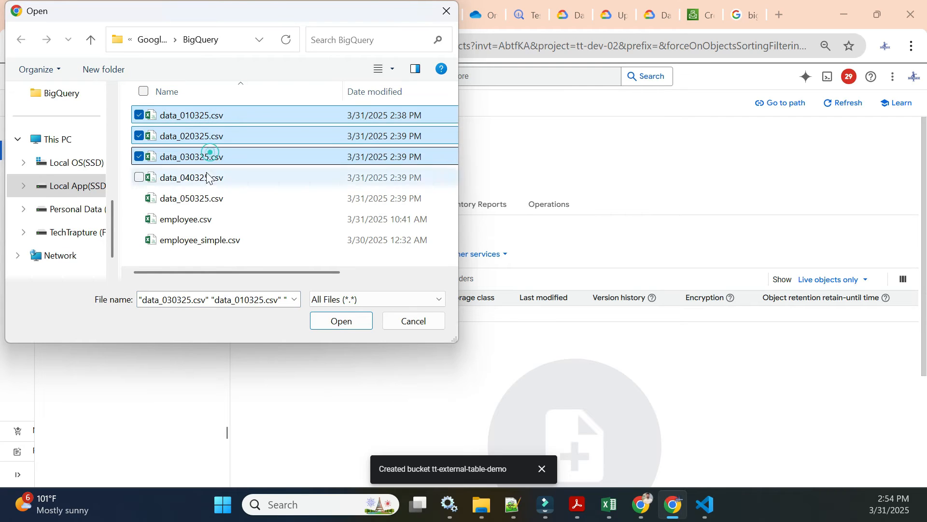
ctrl+click(207, 178)
ctrl+click(209, 198)
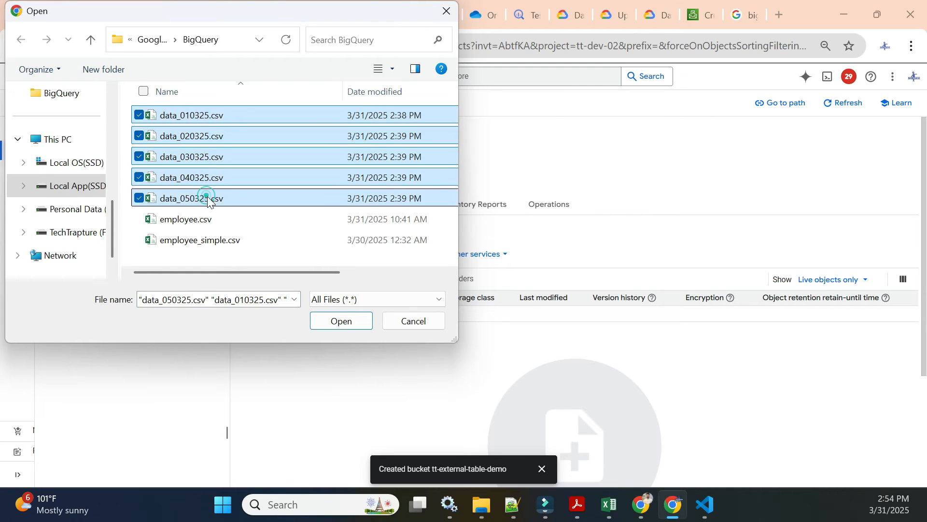
click(331, 323)
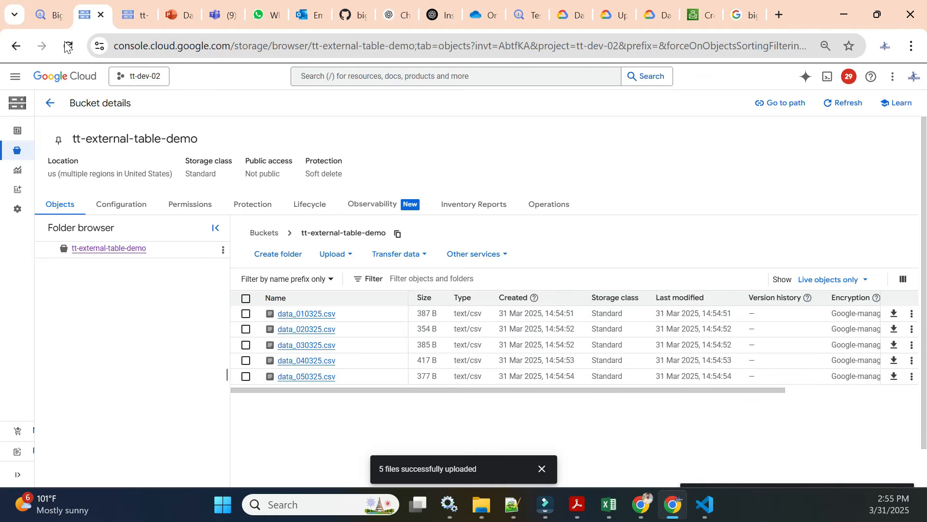
Step: In BigQuery, start creating a table in the demo dataset with Google Cloud Storage as the source
click(50, 15)
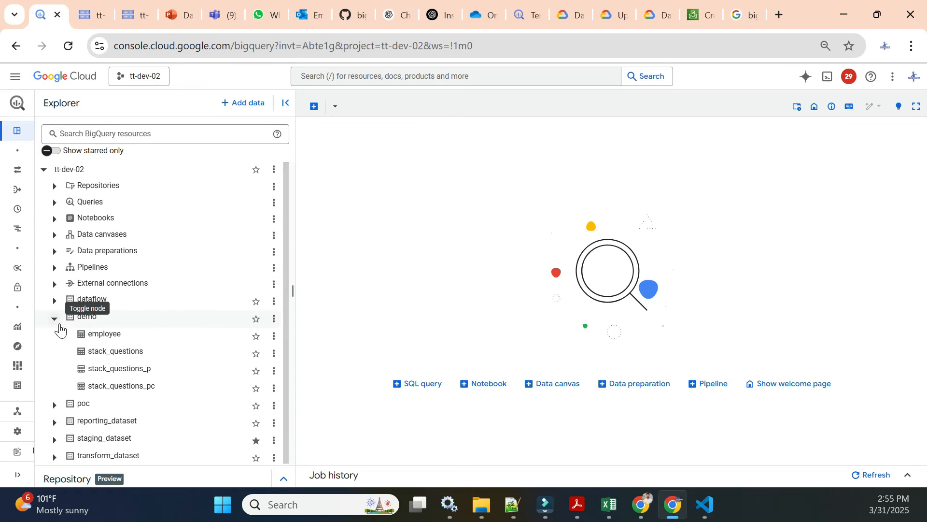
click(55, 320)
click(55, 317)
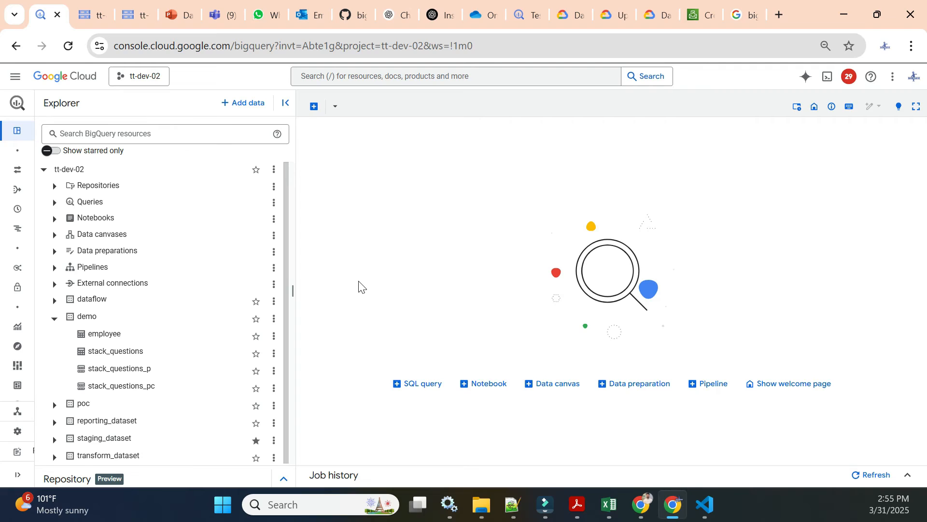
click(273, 323)
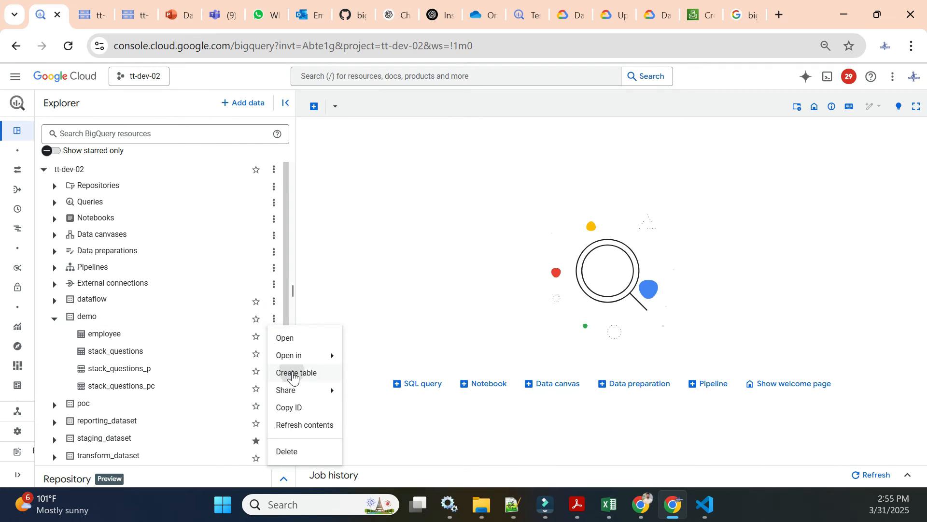
click(291, 372)
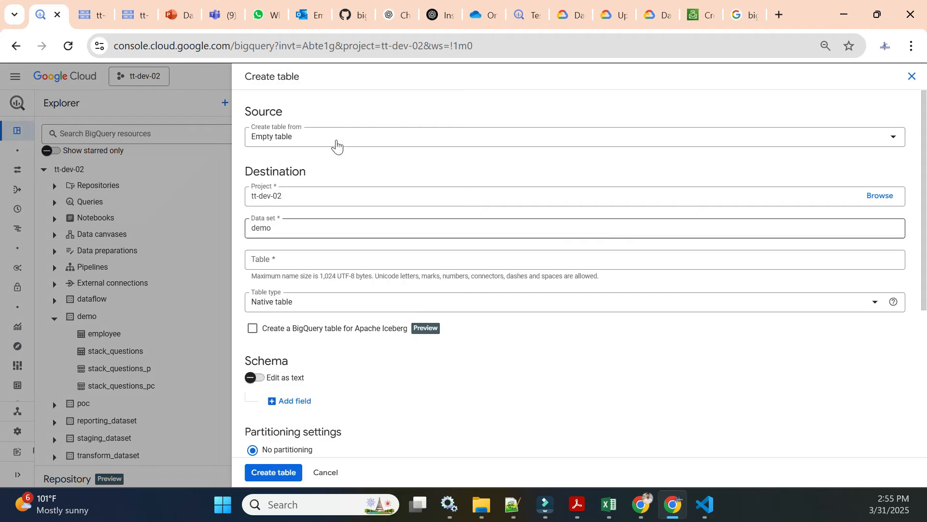
click(274, 143)
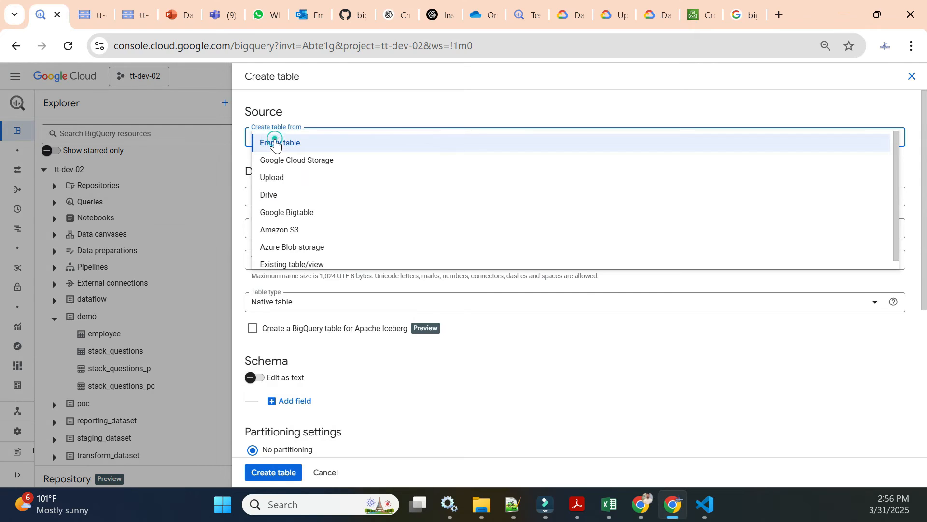
click(341, 161)
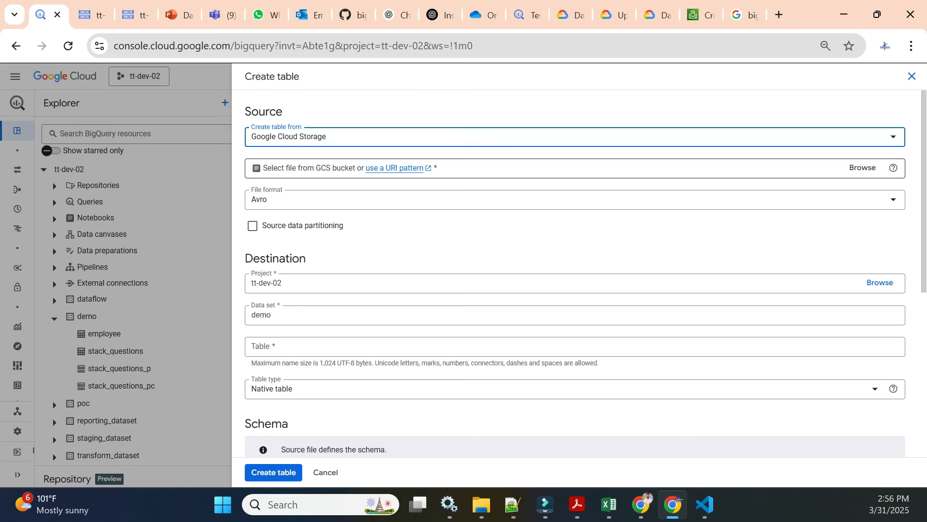
Step: Browse the tt-external-table-demo bucket and select data_010325.csv as the source file
click(851, 170)
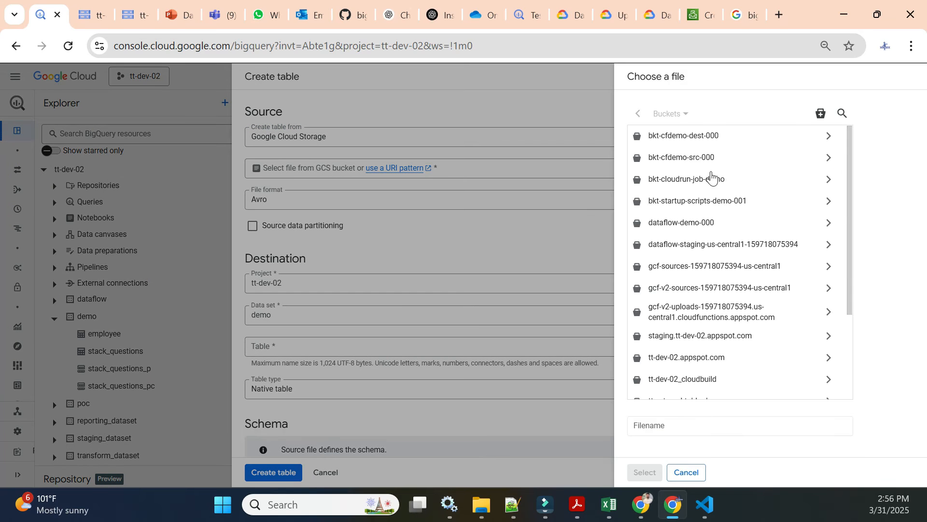
scroll(712, 178, down, 5)
click(705, 285)
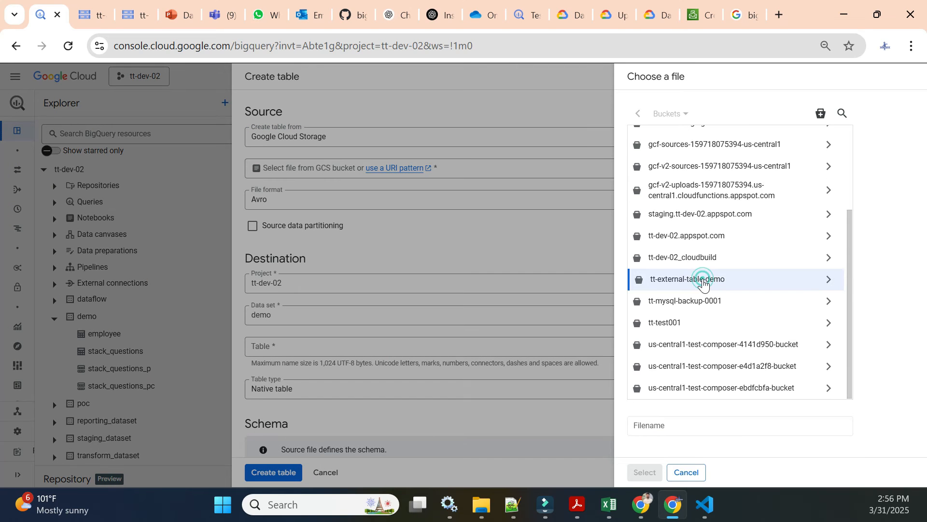
click(827, 282)
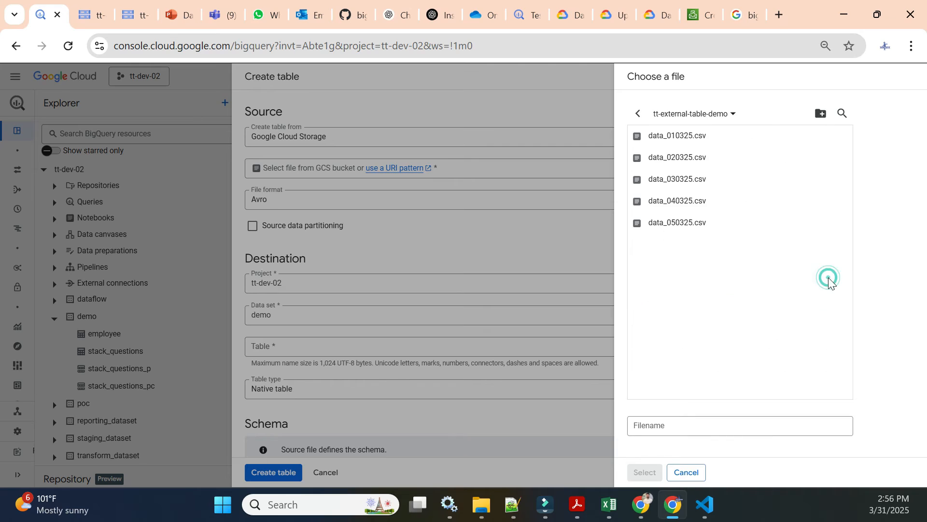
click(669, 137)
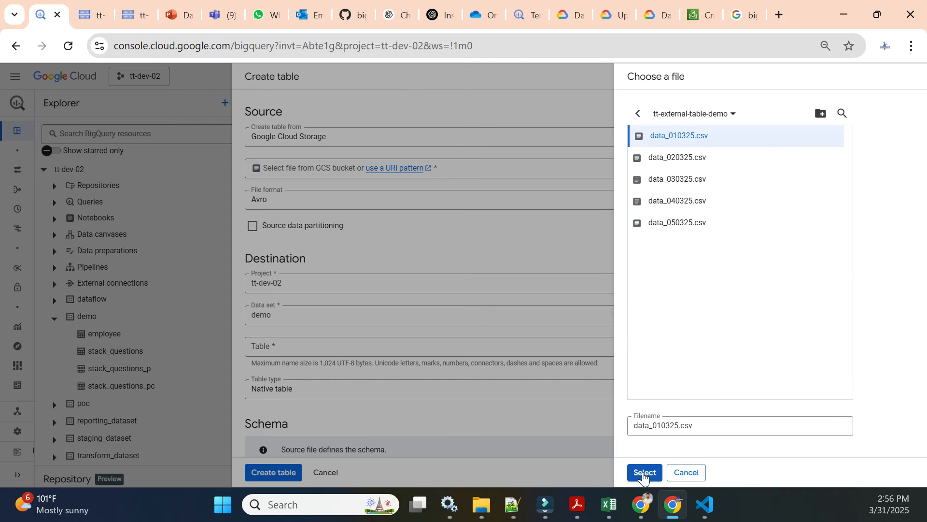
click(645, 472)
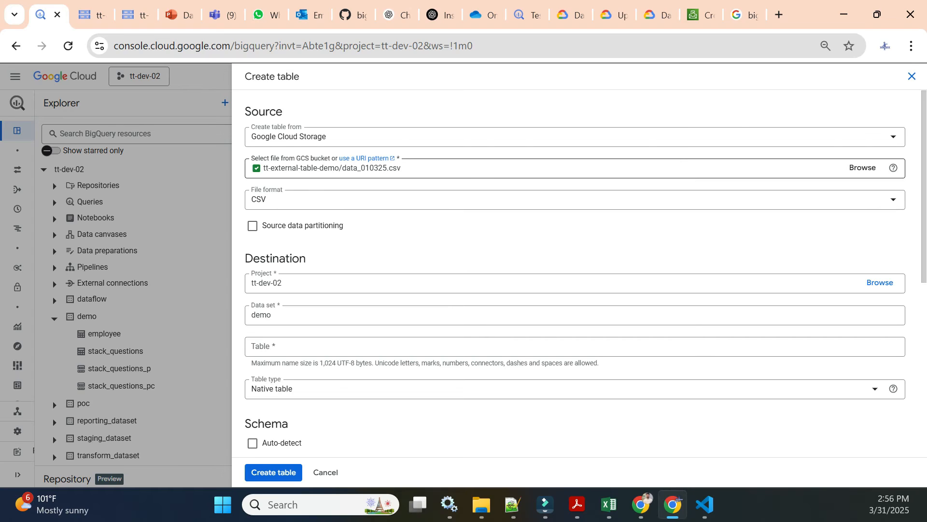
Step: Change the source path to the wildcard pattern tt-external-table-demo/data_*.csv
drag(361, 168, 382, 168)
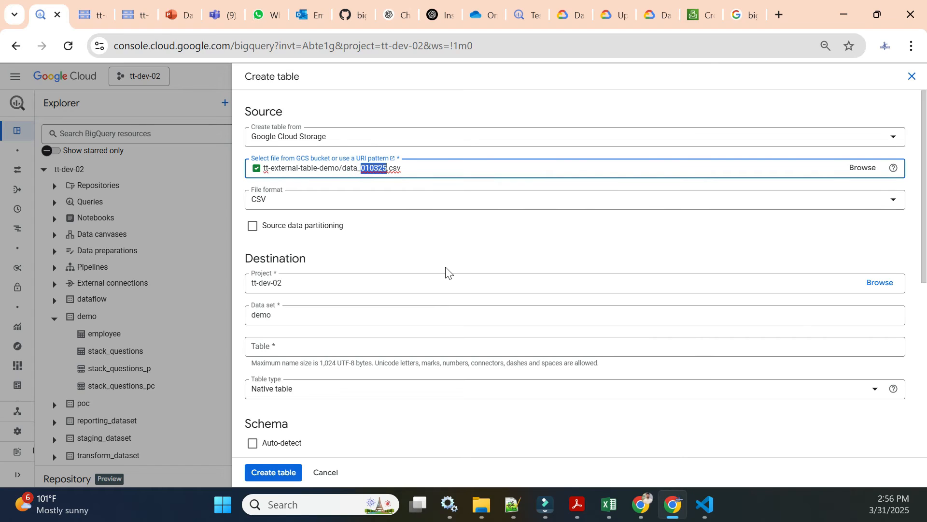
key(BackSpace)
click(418, 230)
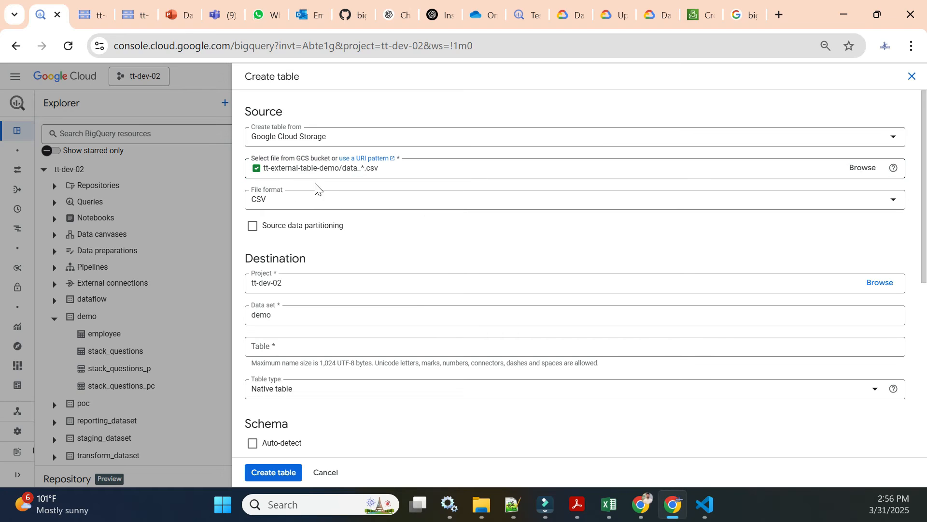
Step: Switch to the code editor and review the header rows of data_040325.csv and data_020325.csv
click(715, 505)
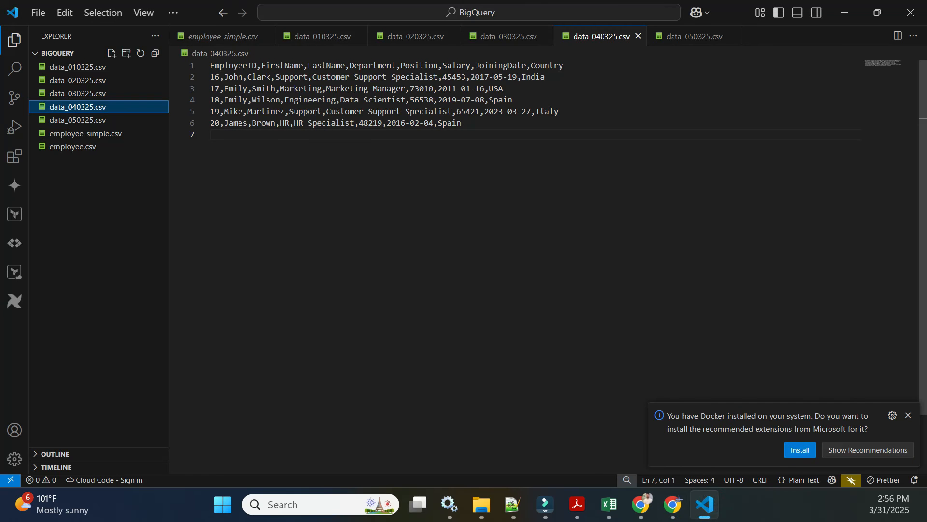
triple_click(318, 65)
click(73, 80)
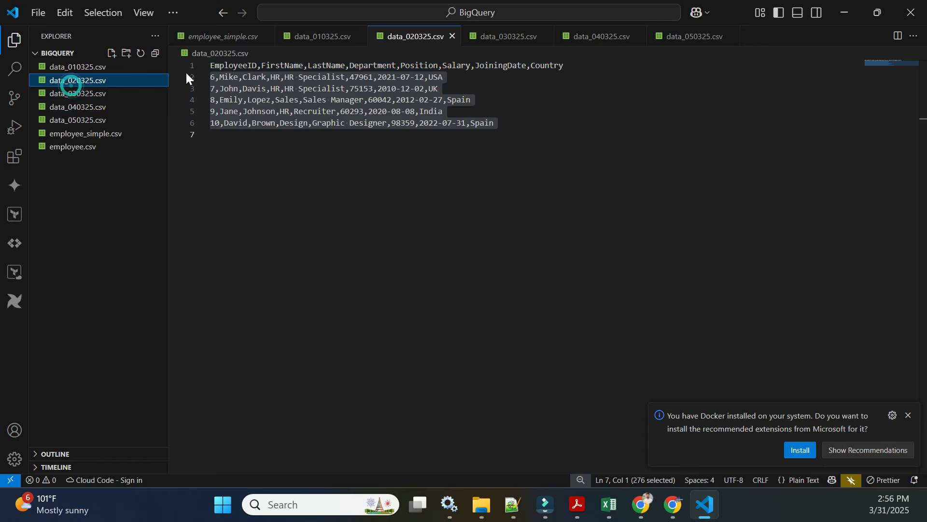
triple_click(229, 65)
click(673, 504)
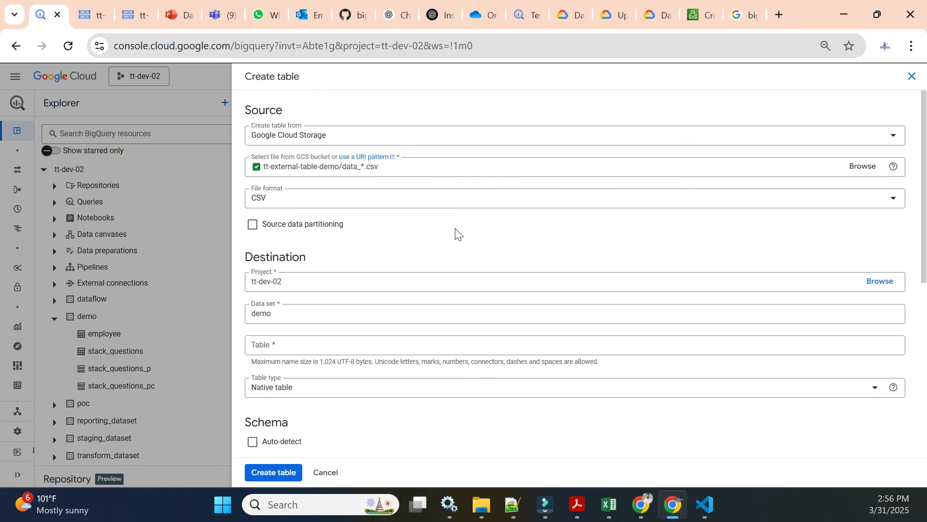
Step: Name the destination table emp_external and set the table type to External table
scroll(454, 234, down, 2)
click(321, 268)
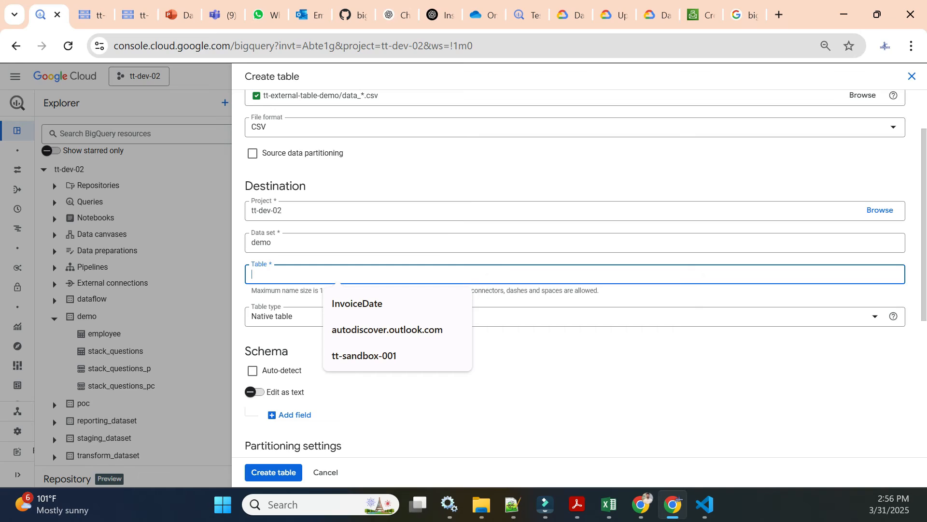
text(demo)
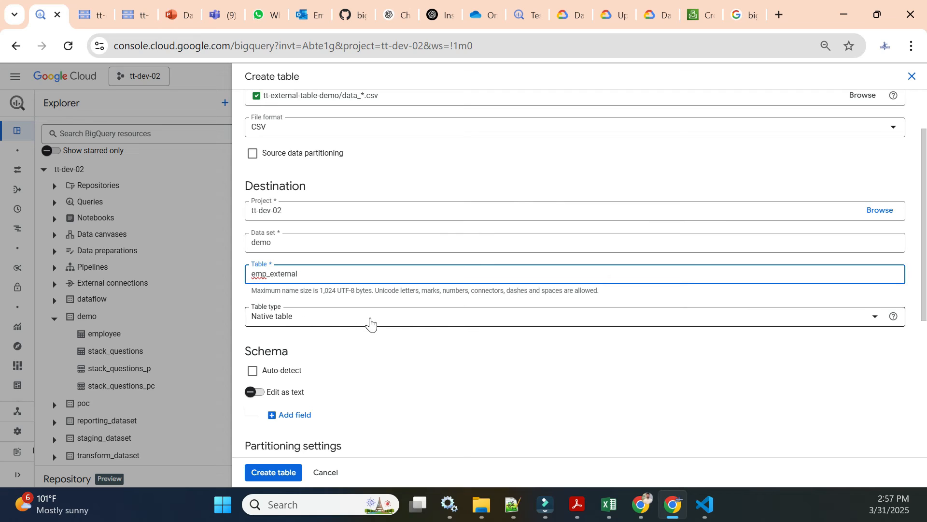
click(299, 327)
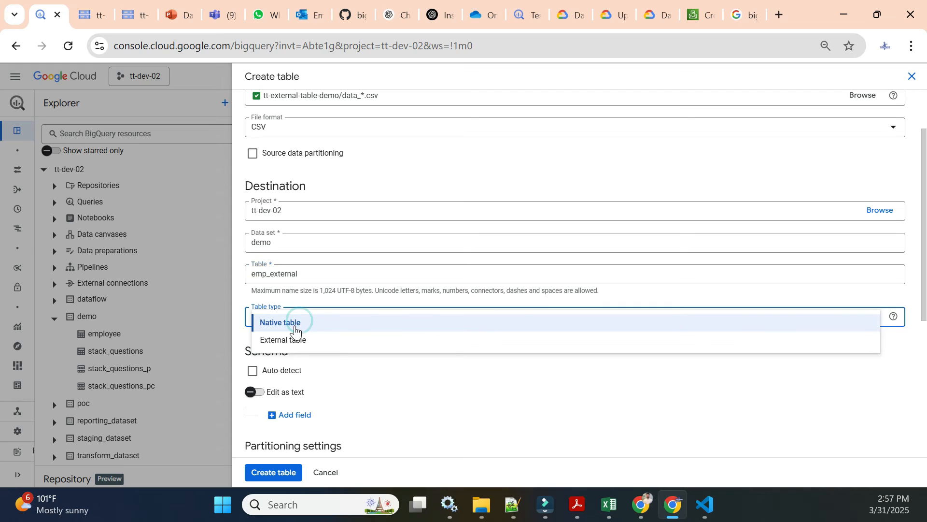
click(293, 344)
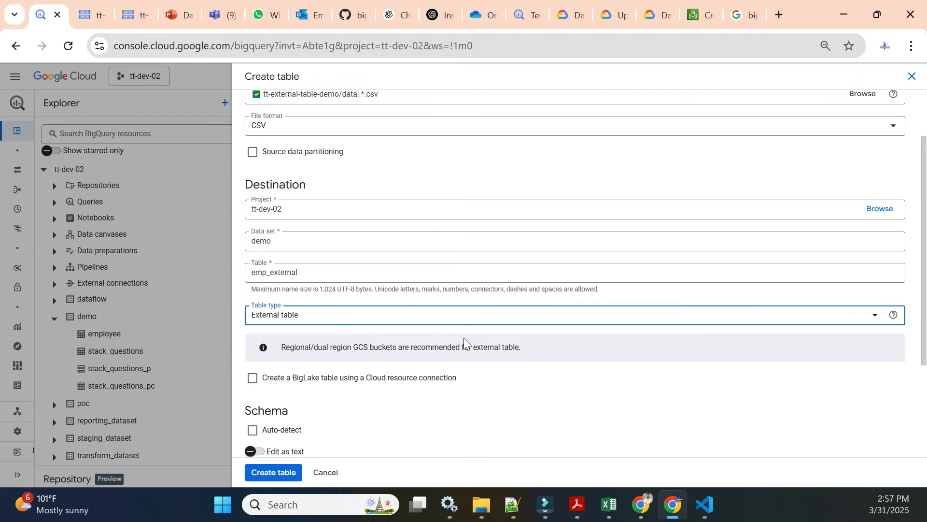
Step: Turn on schema auto-detect for the new table
scroll(415, 341, down, 3)
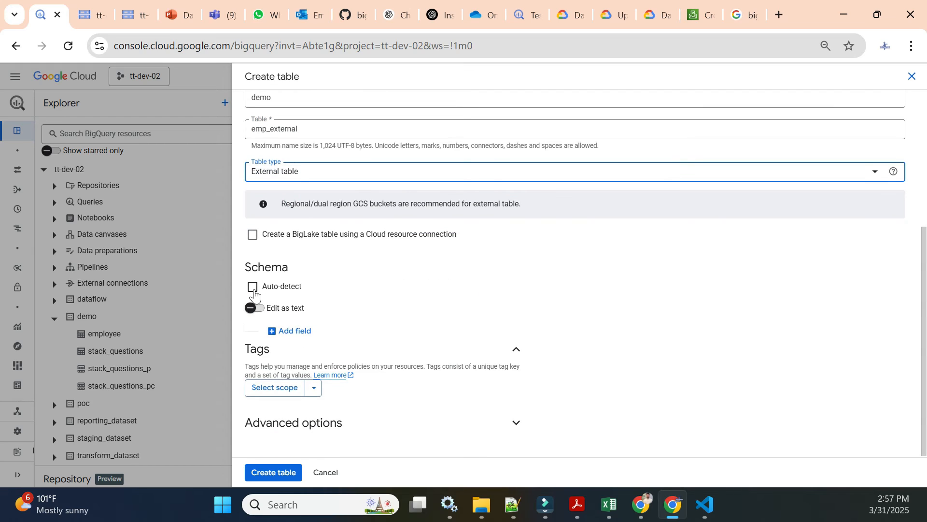
click(253, 287)
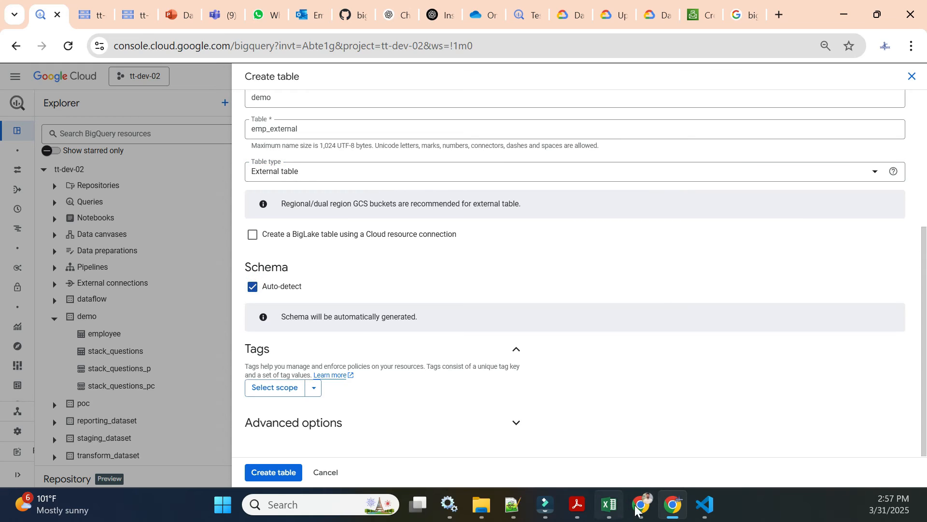
Step: Review the header row of data_020325.csv in the code editor
click(707, 515)
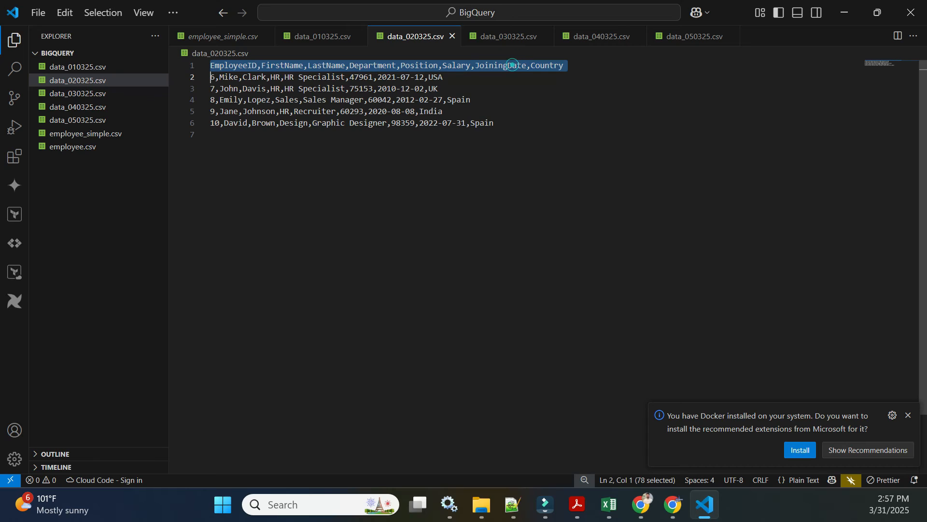
click(540, 66)
key(End)
key(shift+Home)
drag(574, 66, 215, 66)
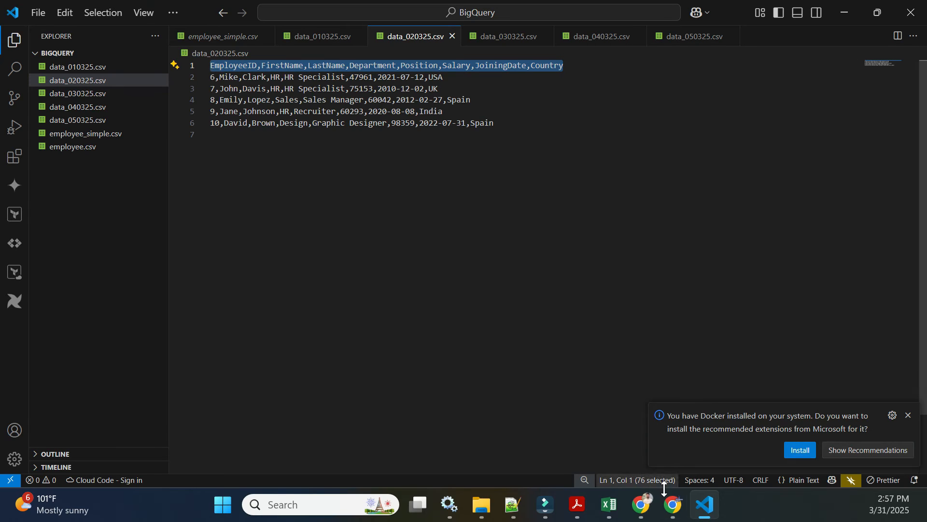
click(673, 505)
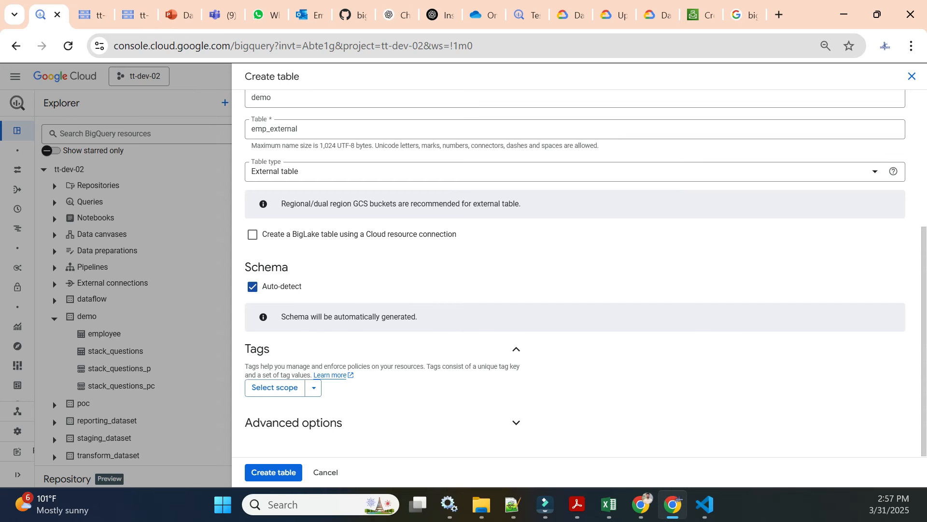
Step: Create the emp_external external table
drag(285, 317, 425, 320)
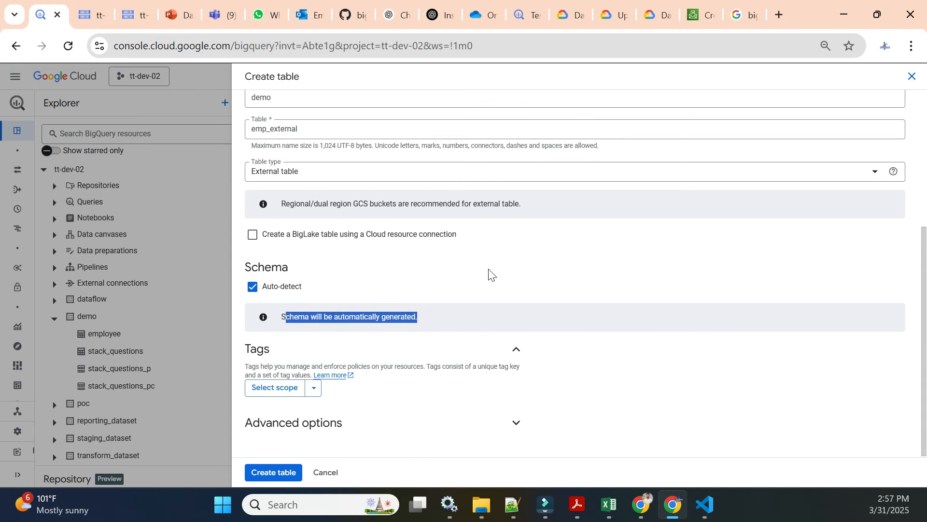
click(271, 471)
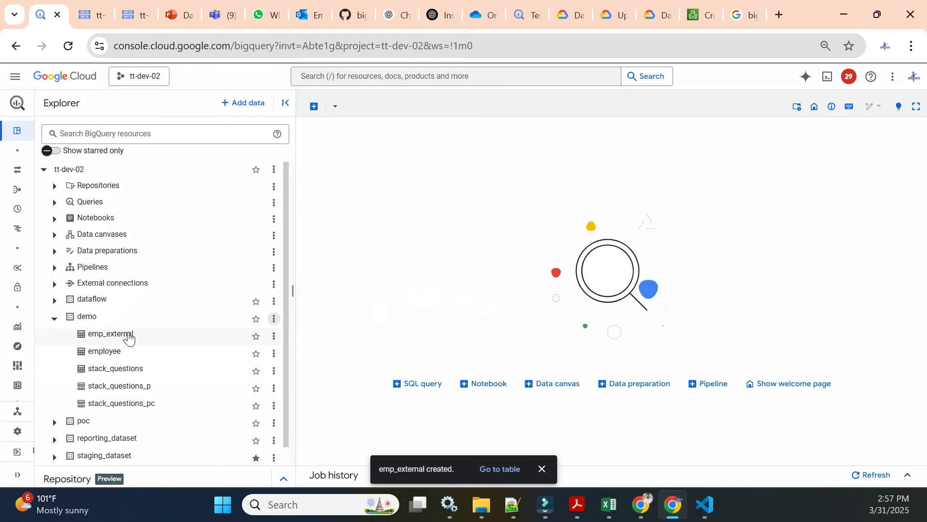
Step: Compare emp_external's schema with the employee table and preview the employee table's rows
click(128, 336)
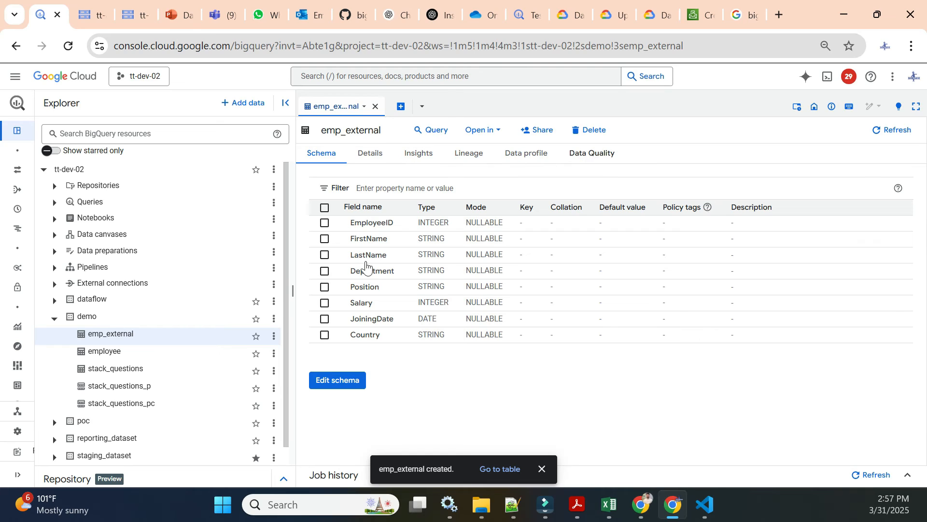
click(103, 354)
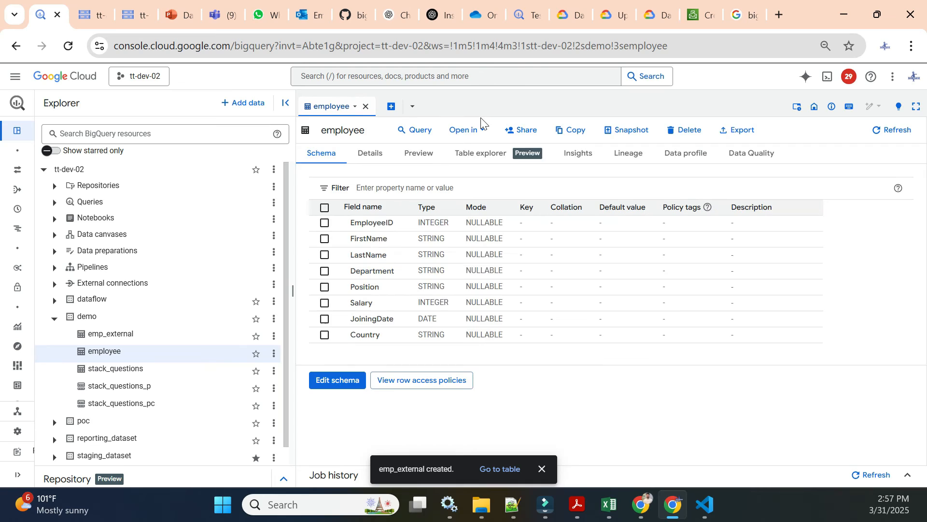
click(418, 158)
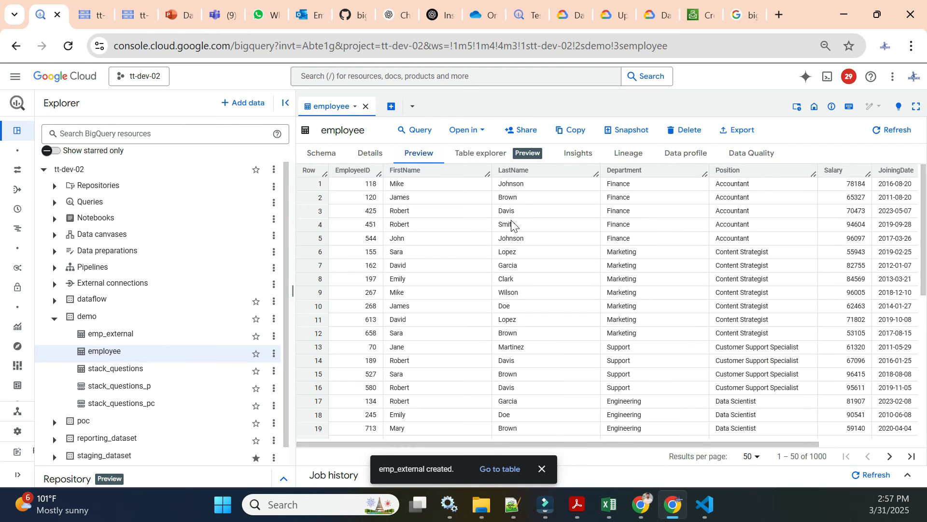
Step: Examine emp_external's details, including its external data configuration and source URI, then return to its schema
click(128, 336)
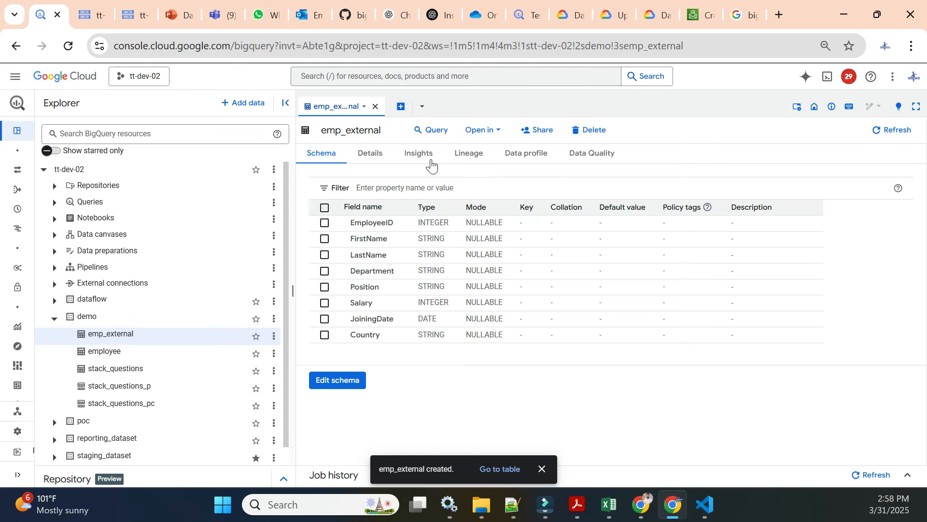
click(381, 153)
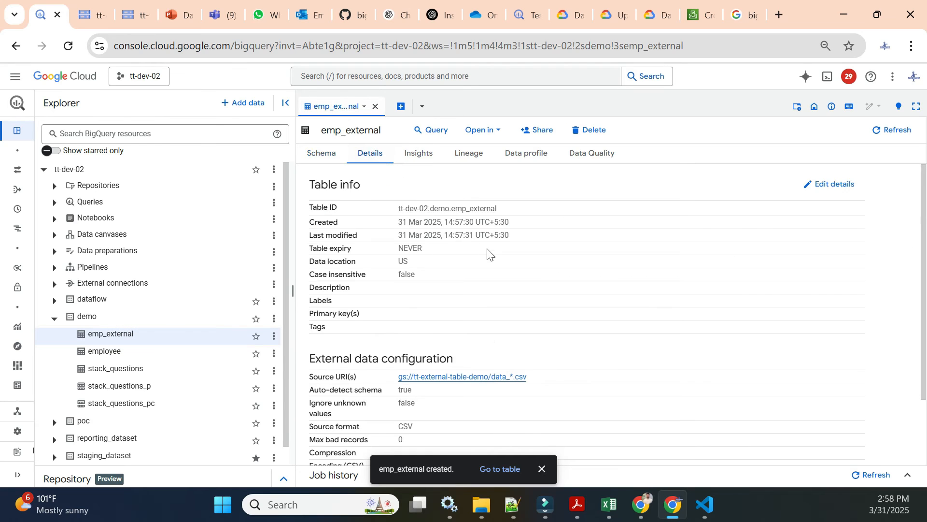
scroll(489, 250, down, 2)
triple_click(354, 272)
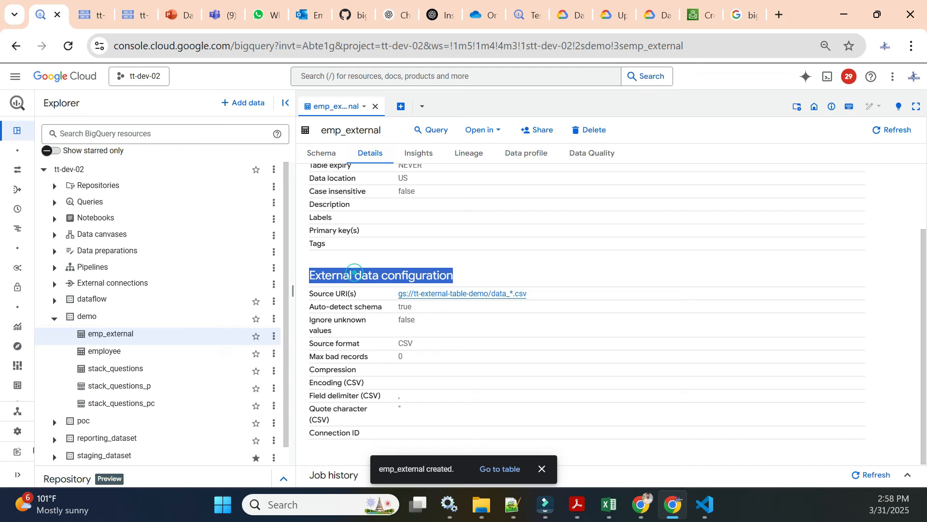
click(614, 268)
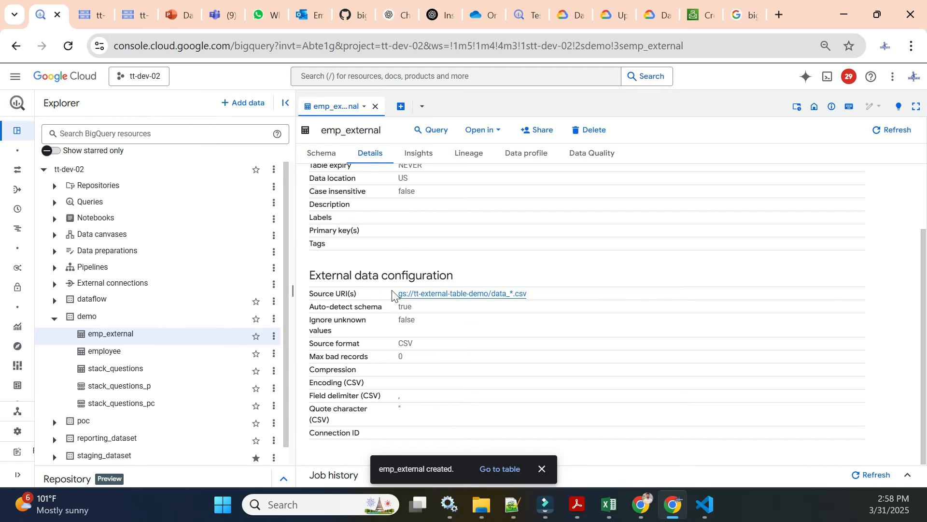
drag(392, 293, 551, 298)
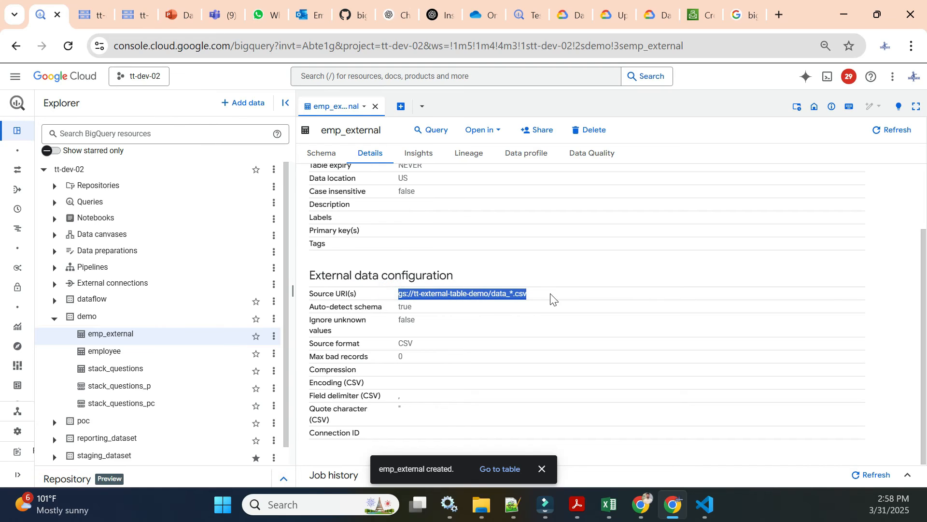
click(551, 298)
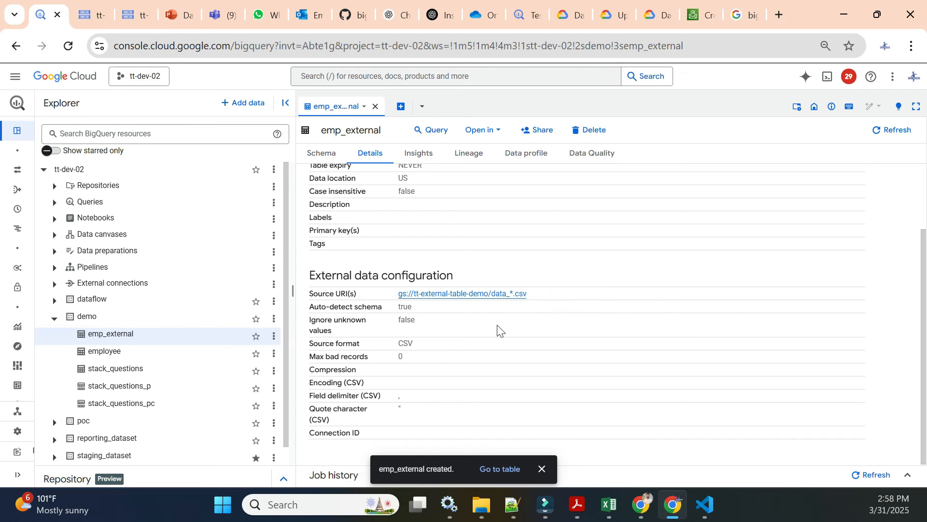
scroll(480, 208, up, 2)
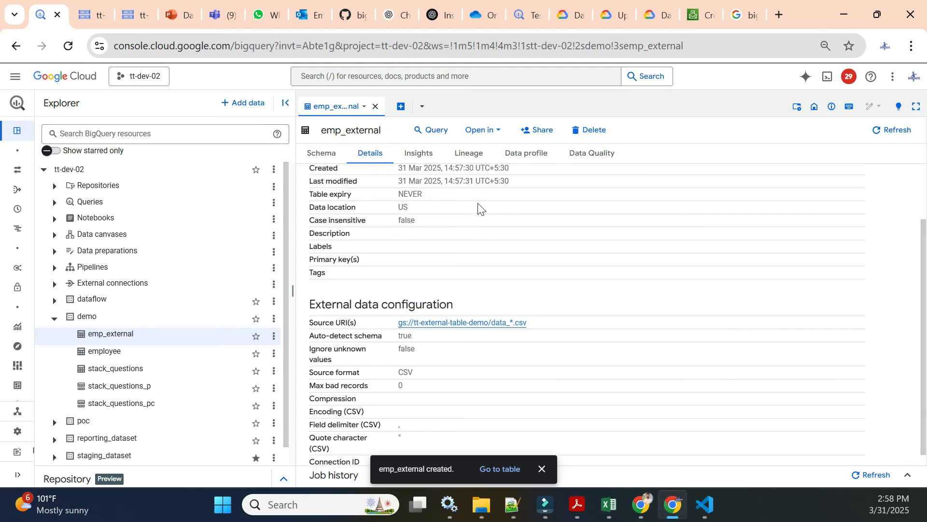
scroll(535, 251, down, 2)
scroll(534, 251, up, 2)
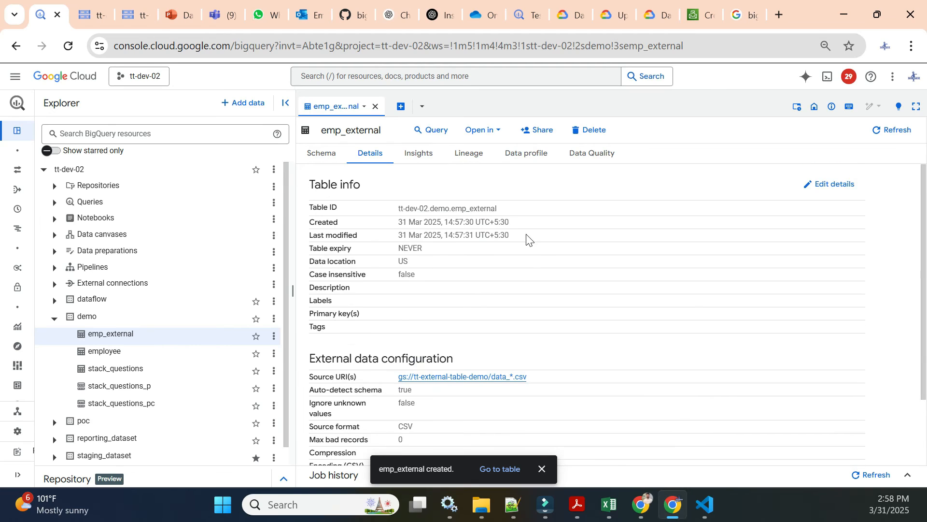
click(327, 151)
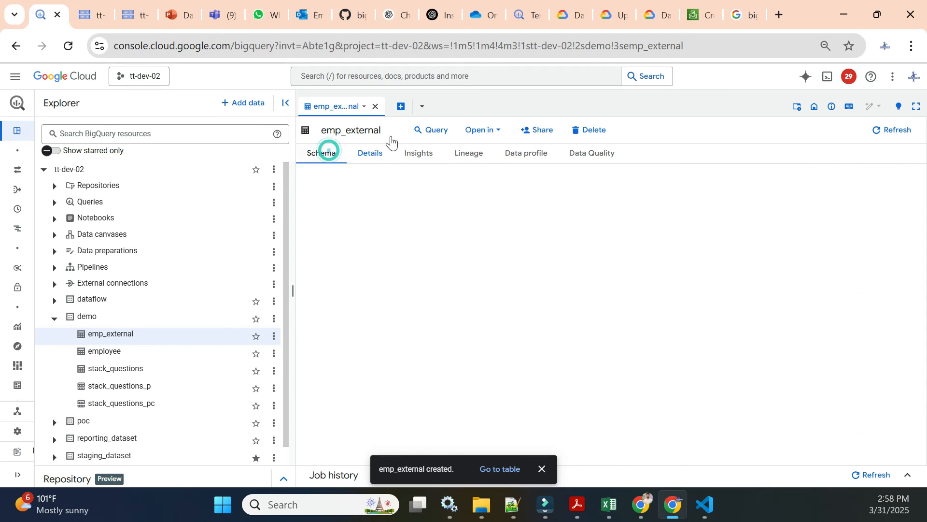
Step: Open a new query on emp_external that selects all columns
click(423, 131)
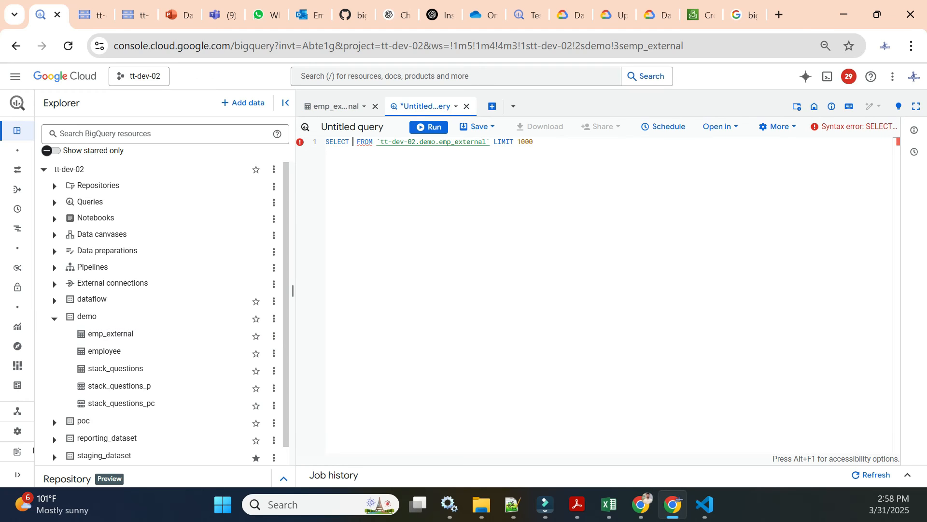
text(*)
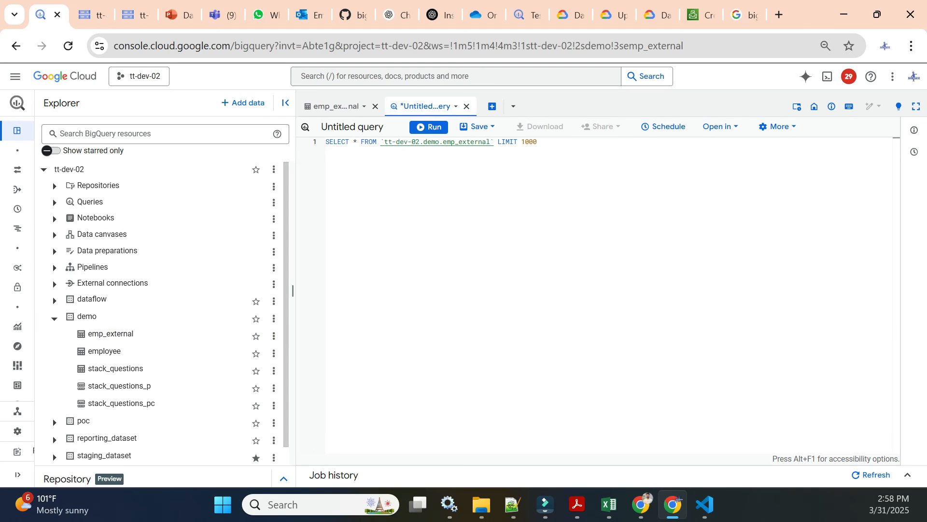
Step: Browse the other data CSV files in the code editor to choose an EmployeeID to look up
click(713, 515)
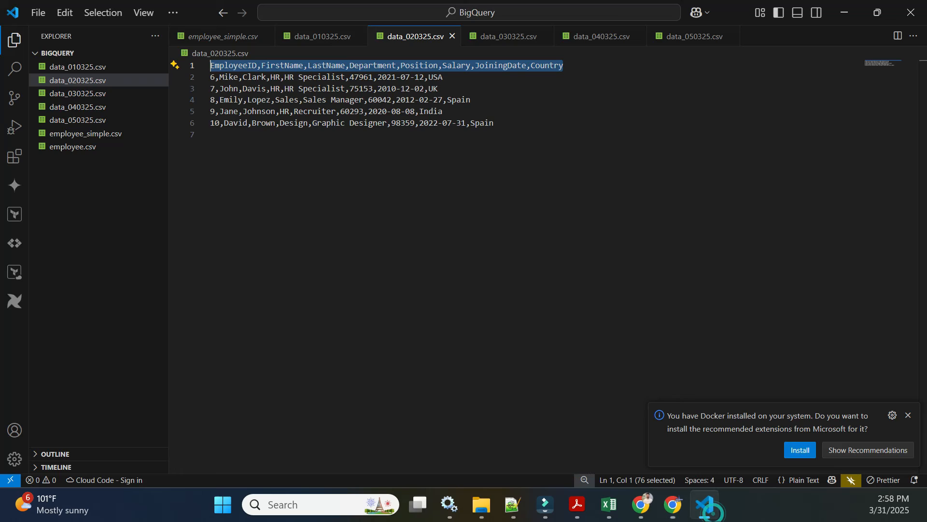
click(91, 93)
click(90, 68)
click(87, 95)
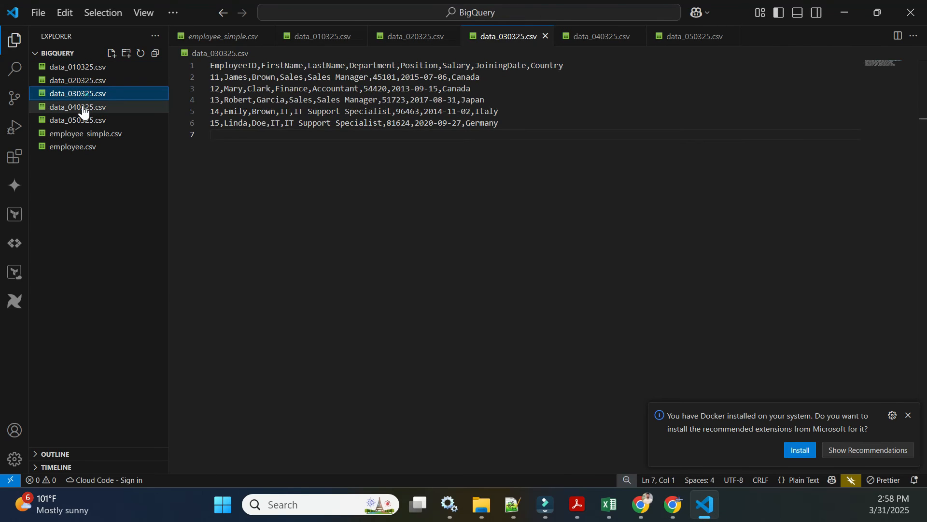
click(82, 106)
click(82, 124)
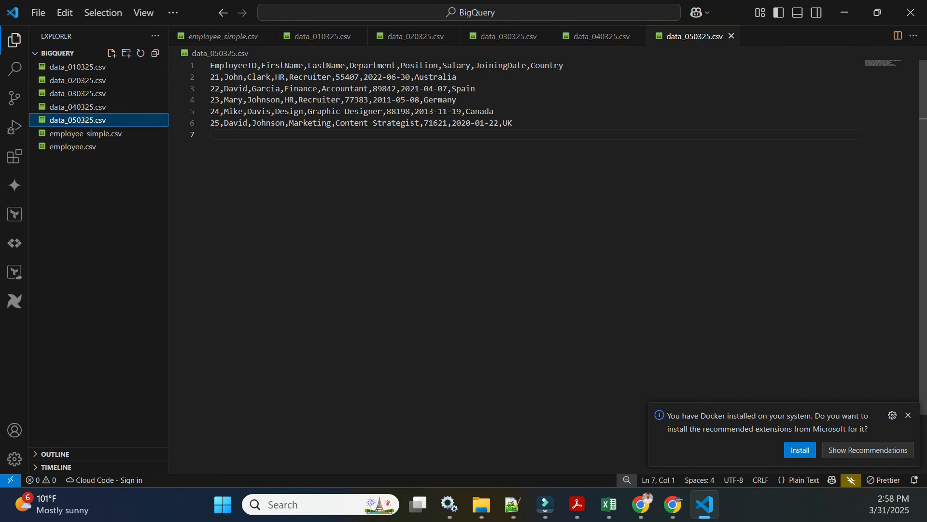
double_click(214, 99)
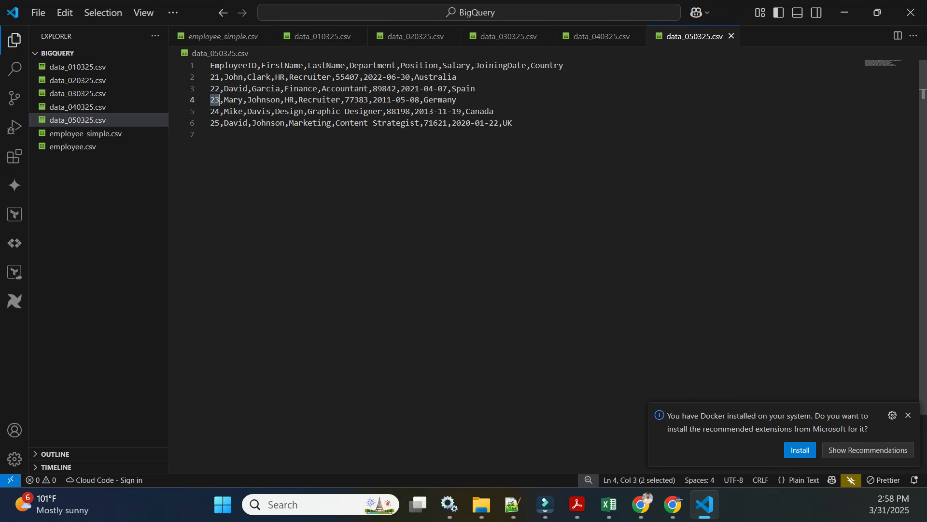
key(alt+Tab)
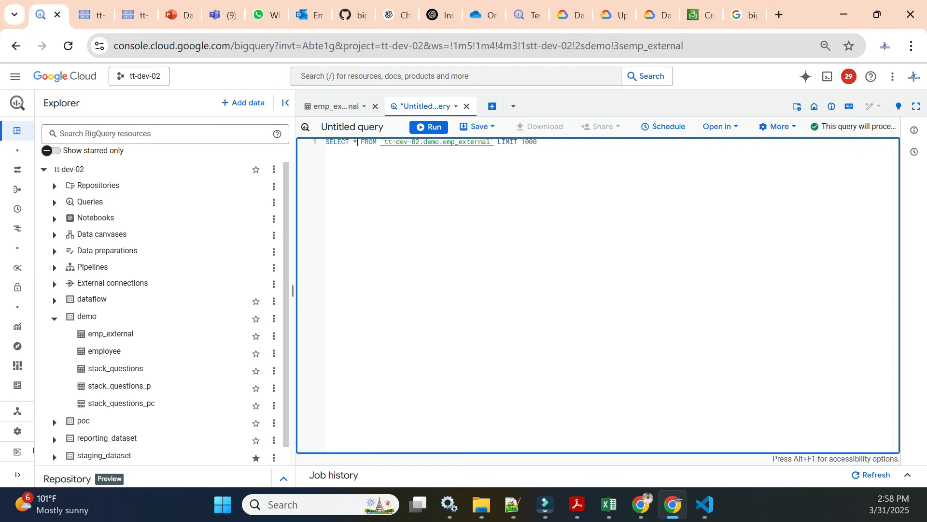
Step: Replace the query's LIMIT clause with a filter where EmployeeID = '23' and run the query
click(499, 143)
key(shift+End)
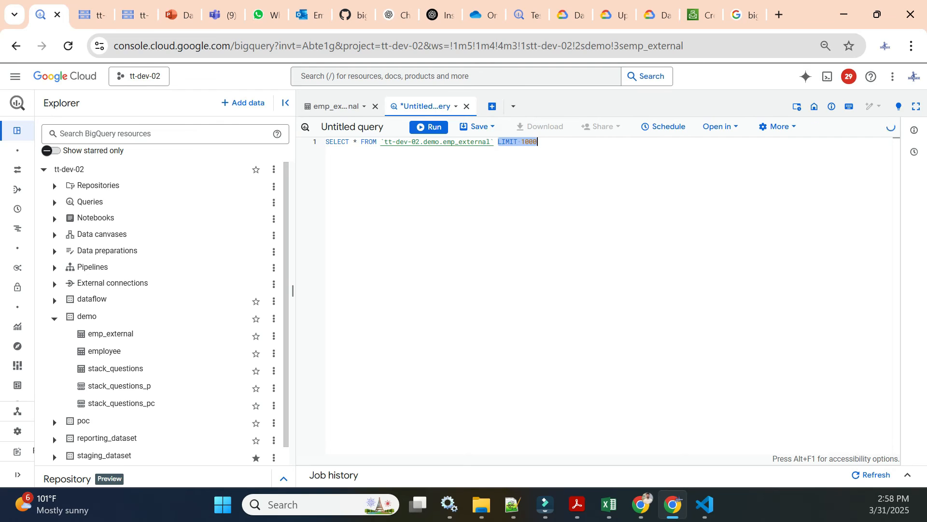
text(where)
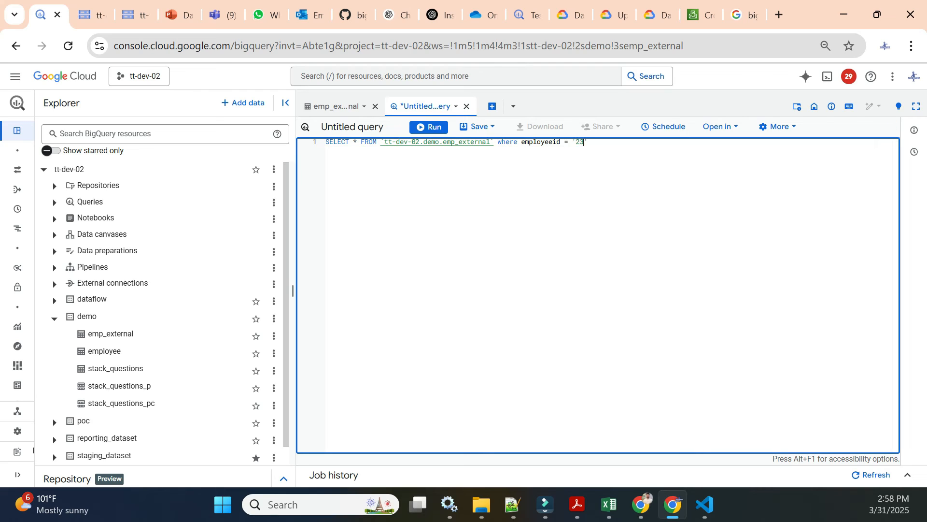
text(')
click(544, 142)
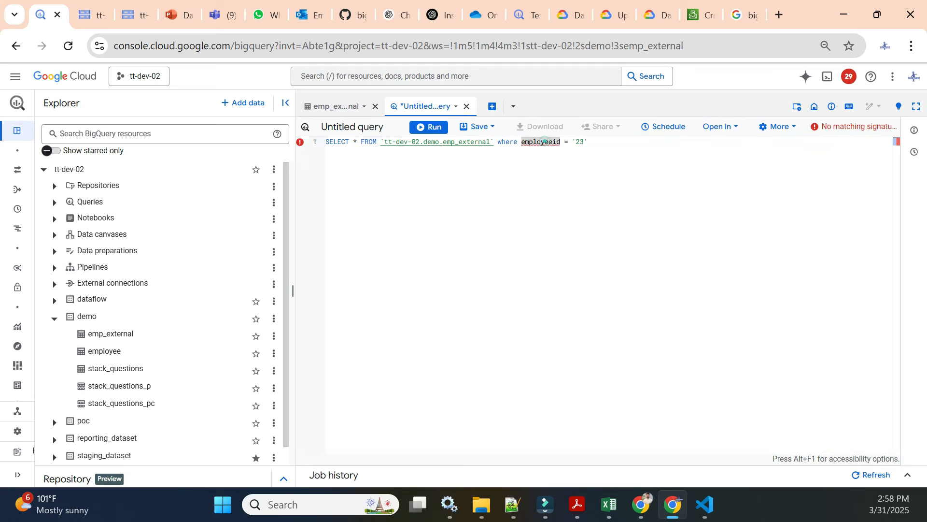
key(BackSpace)
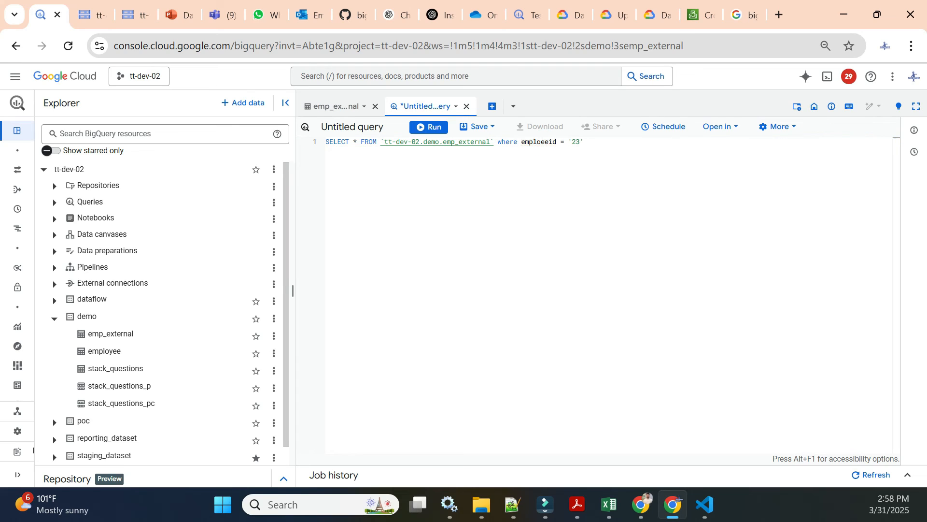
text(Emp)
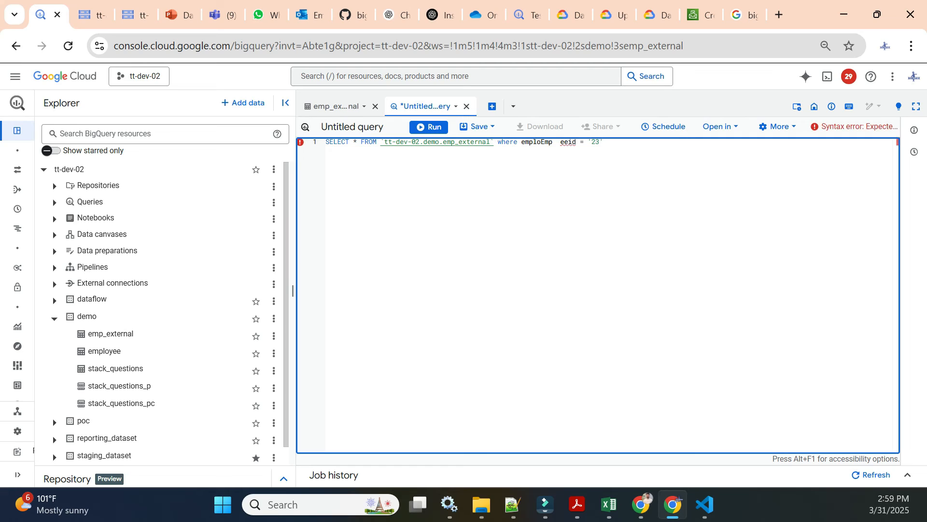
drag(522, 143, 574, 141)
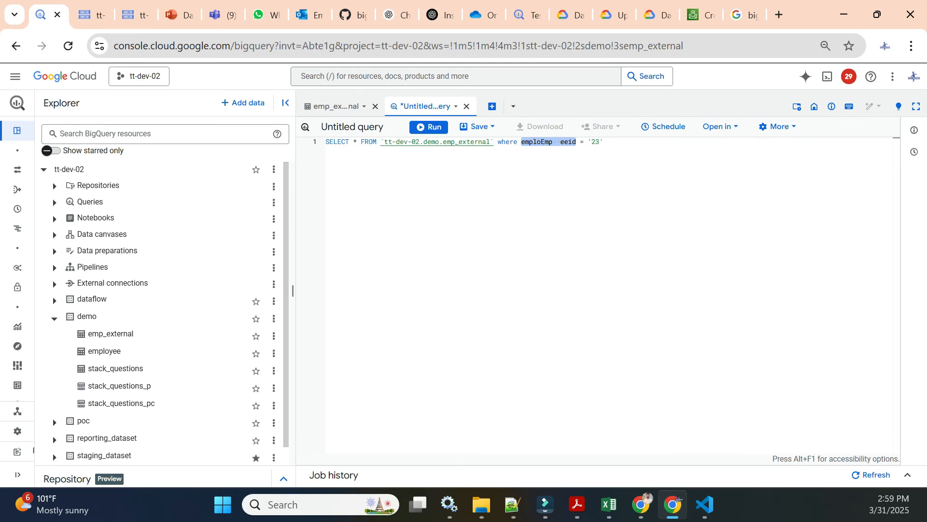
text(E)
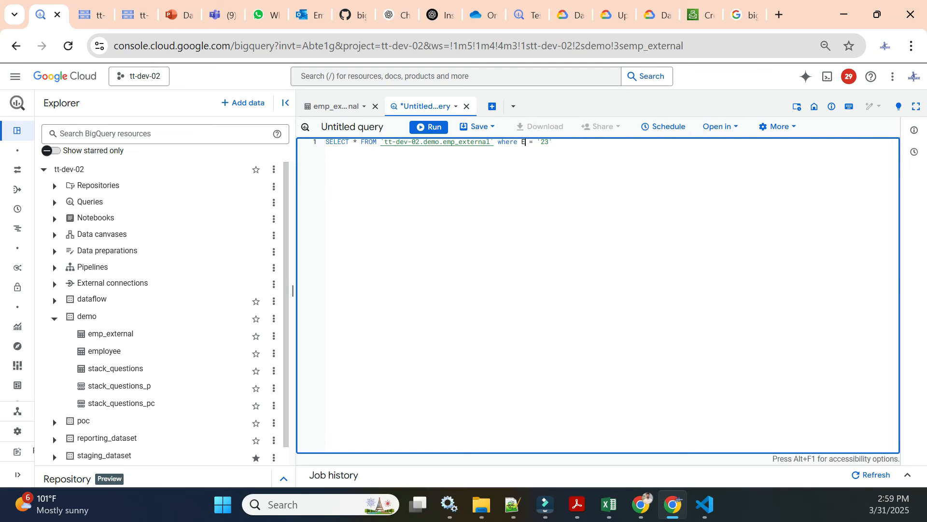
text(m)
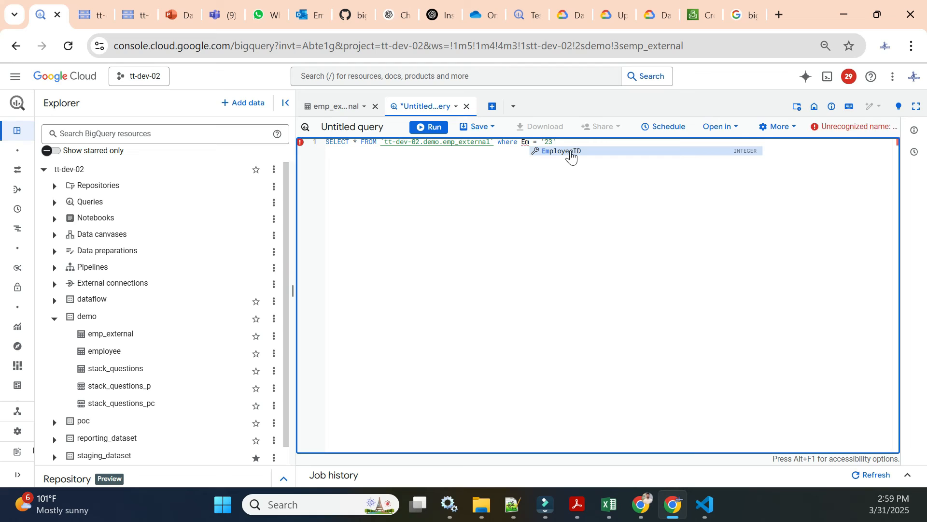
click(569, 151)
click(427, 128)
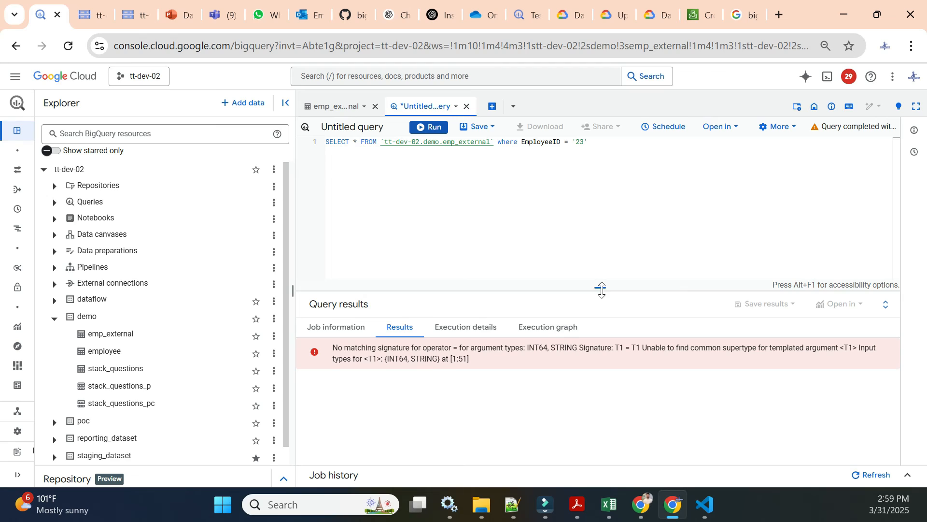
Step: Remove the quotes around 23 in the EmployeeID filter and run the query again
drag(600, 289, 601, 265)
click(576, 170)
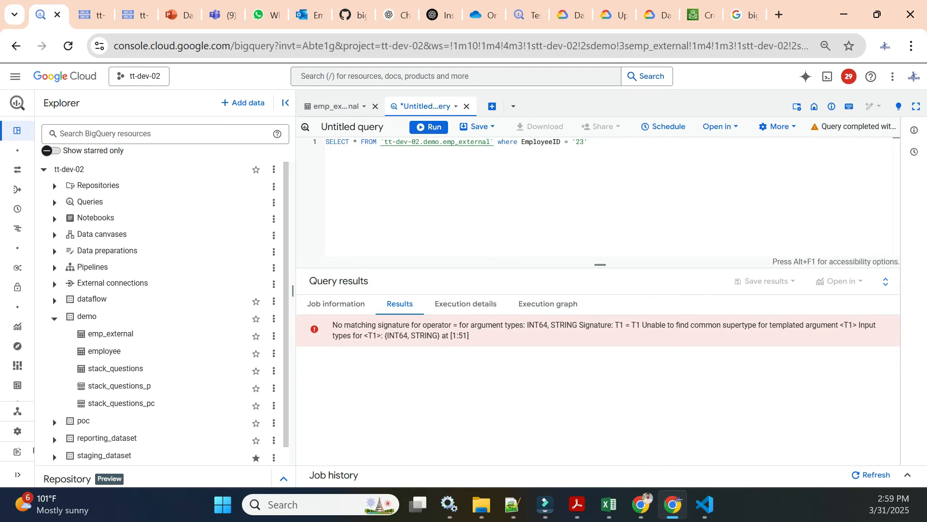
click(577, 141)
key(BackSpace)
key(Right)
key(Right)
key(BackSpace)
click(428, 127)
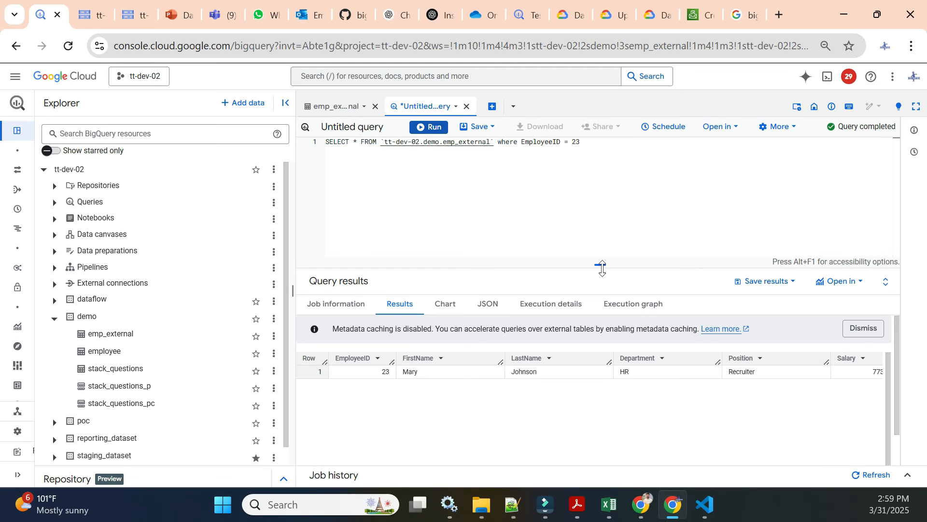
Step: Check employee 23's row in data_050325.csv in the code editor against the query result
click(704, 506)
triple_click(263, 101)
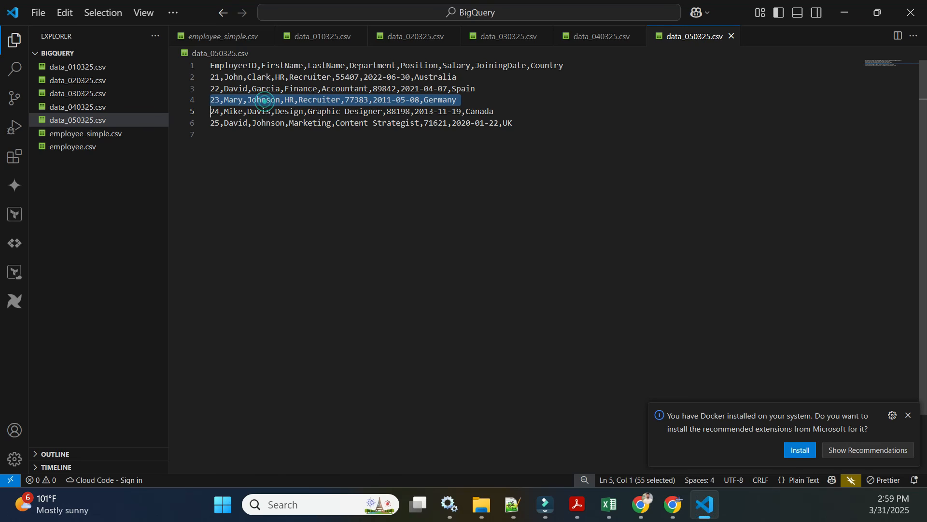
click(672, 504)
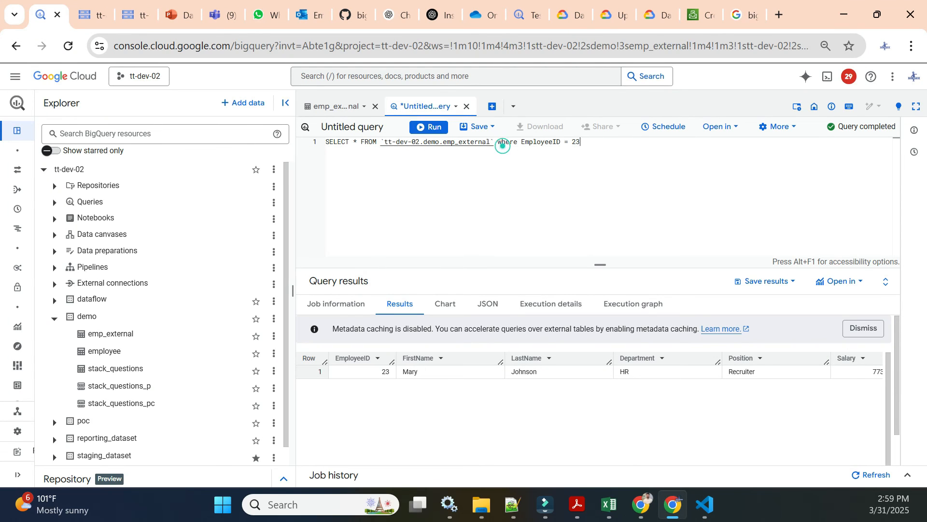
Step: Remove the WHERE filter, run the query over all rows of emp_external, and scroll through the results
drag(499, 142, 580, 141)
key(BackSpace)
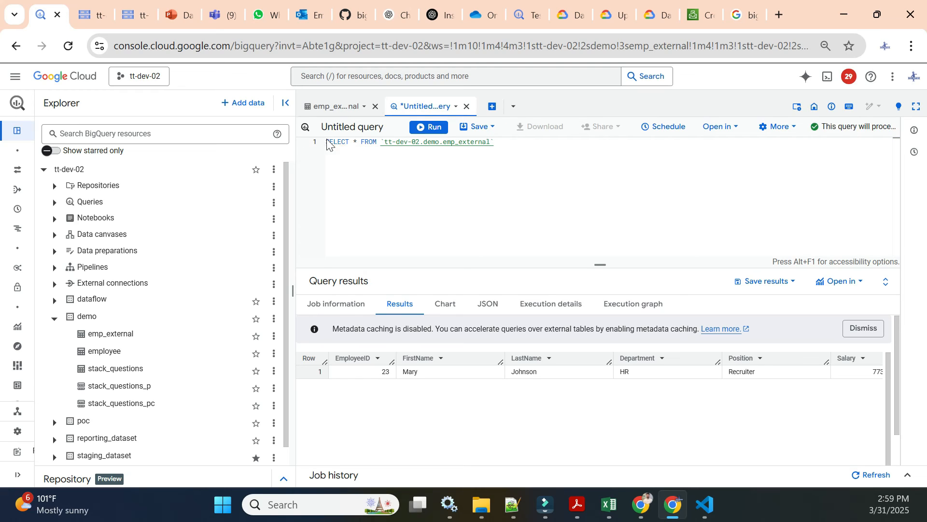
drag(507, 142, 327, 142)
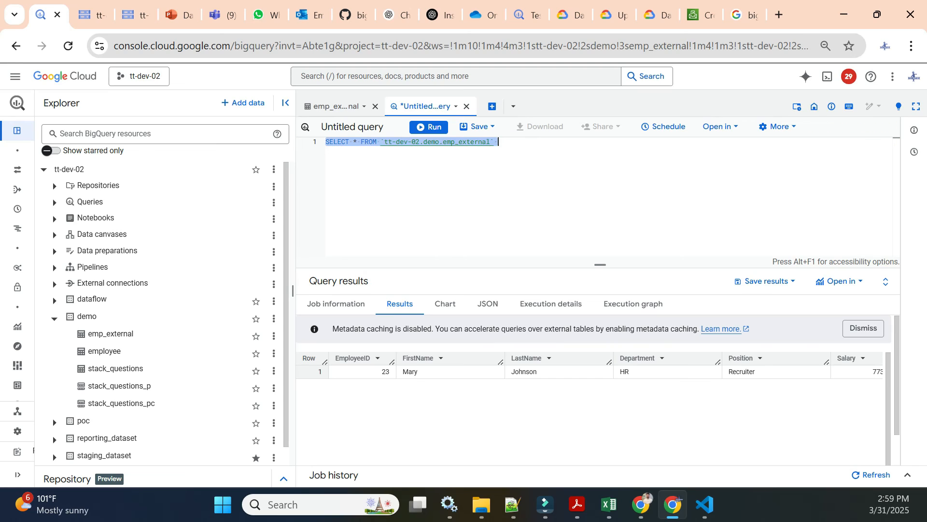
click(428, 126)
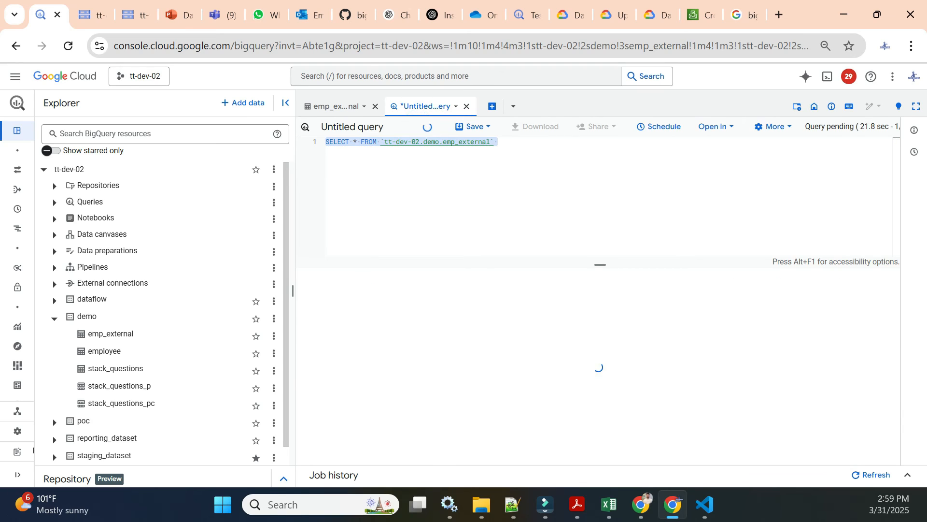
drag(599, 265, 600, 190)
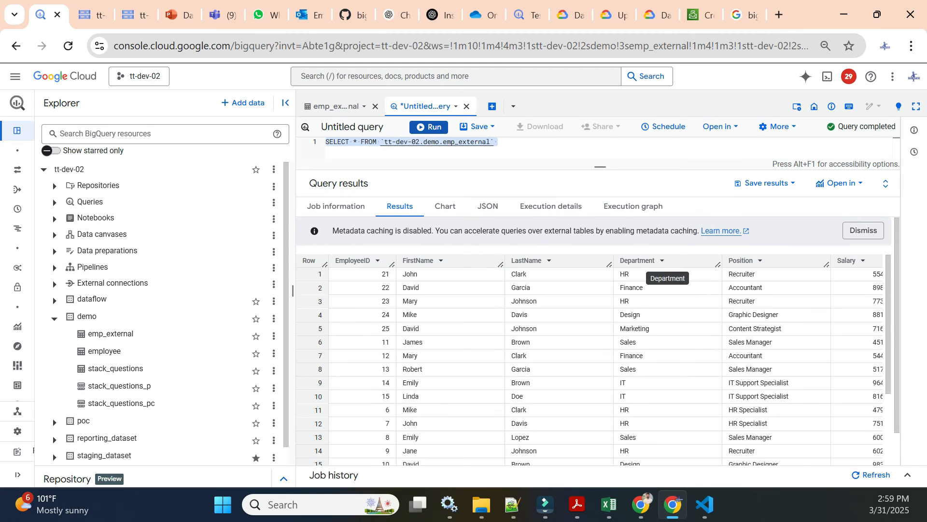
scroll(658, 327, down, 3)
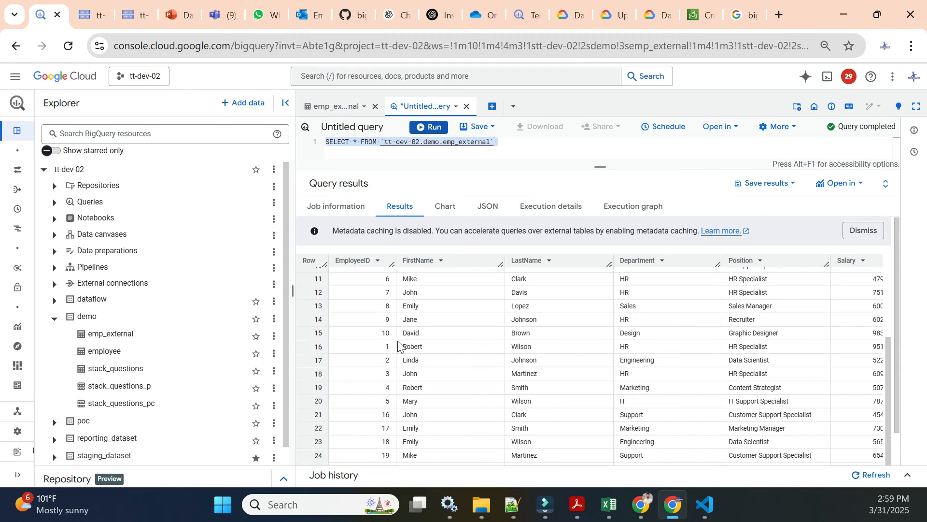
scroll(384, 357, down, 2)
scroll(364, 427, up, 5)
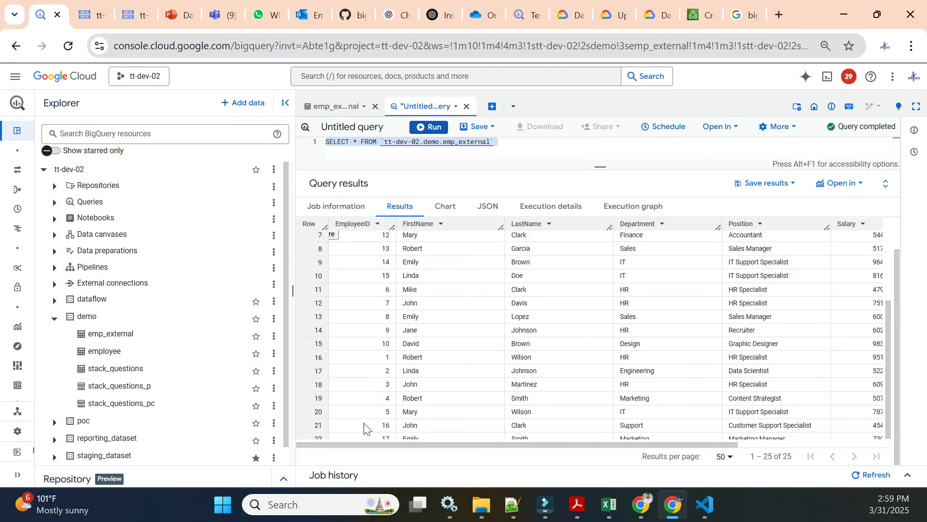
scroll(383, 385, down, 5)
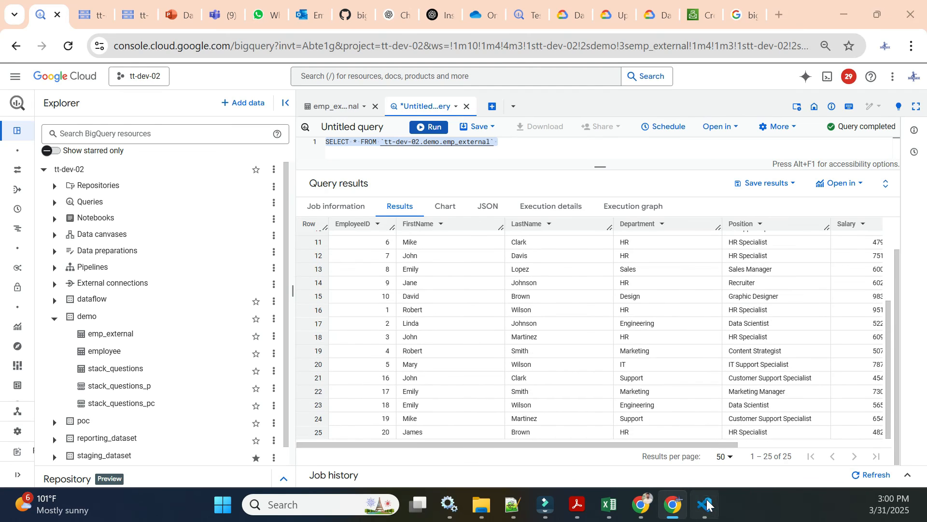
Step: Browse each data CSV file in the code editor to compare their rows with the query results
click(719, 509)
click(93, 71)
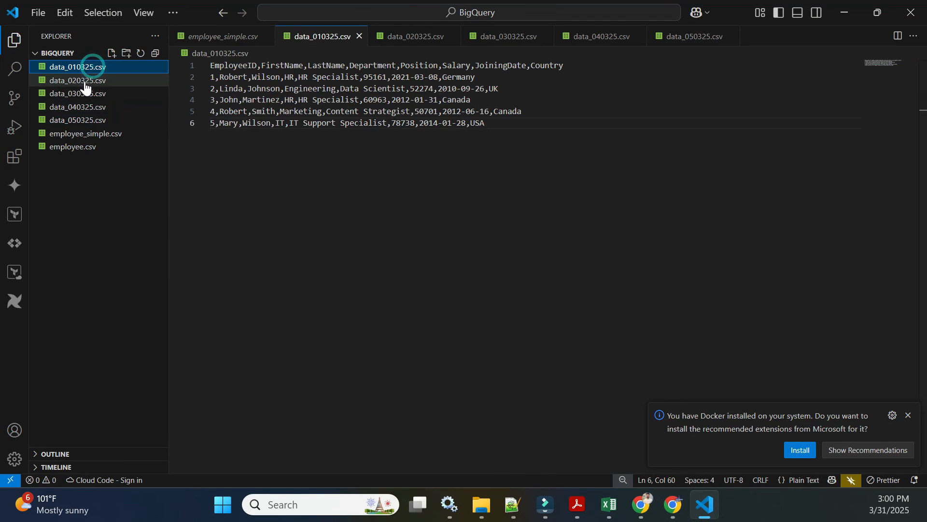
click(84, 80)
click(87, 98)
click(89, 107)
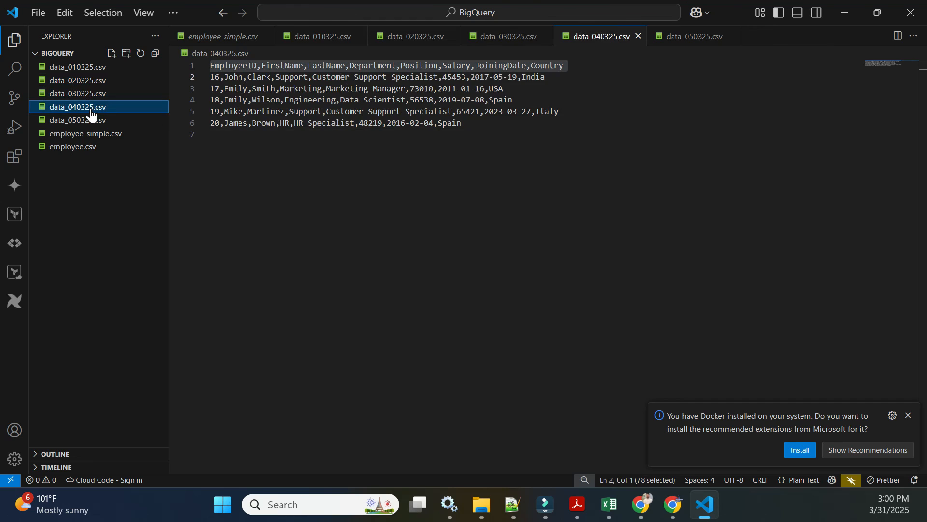
click(91, 120)
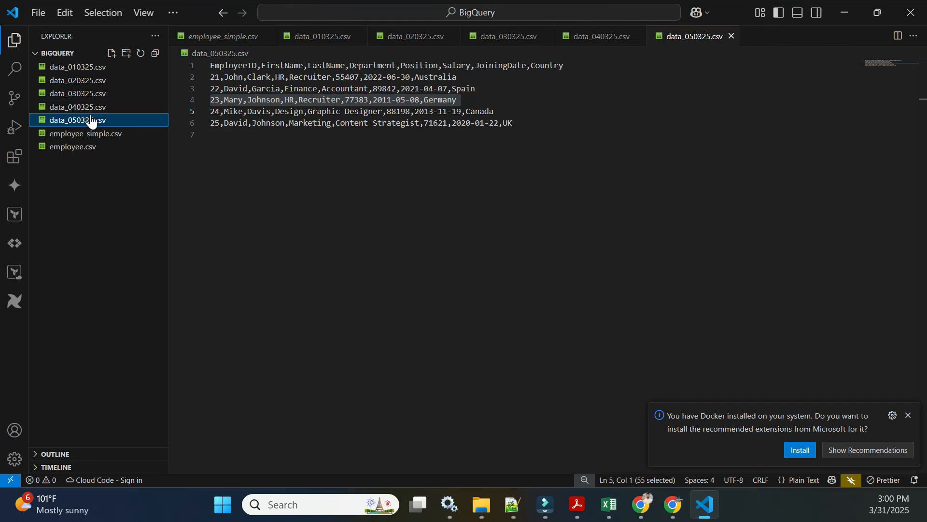
click(673, 505)
Step: Rerun the all-rows query on emp_external and open its job information
mouse_move(596, 163)
mouse_down()
mouse_move(598, 203)
mouse_move(599, 179)
mouse_up()
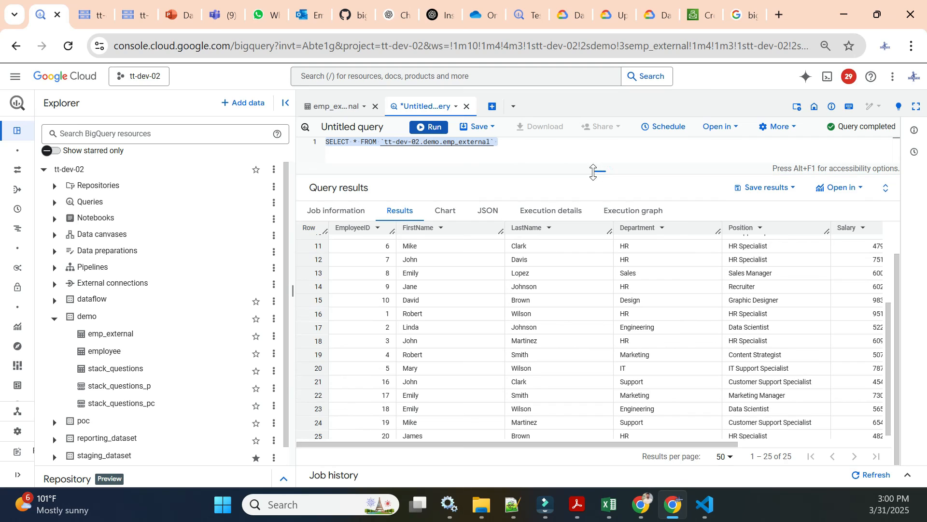
click(428, 127)
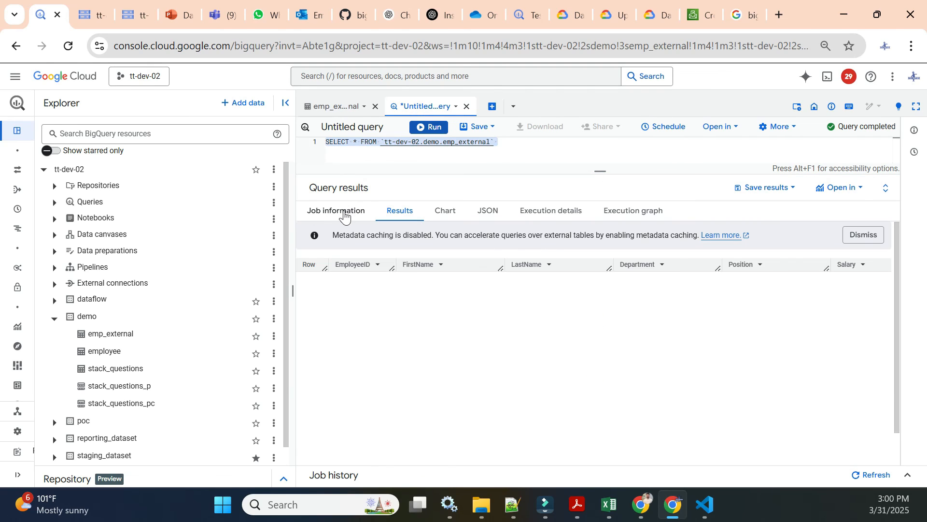
click(345, 213)
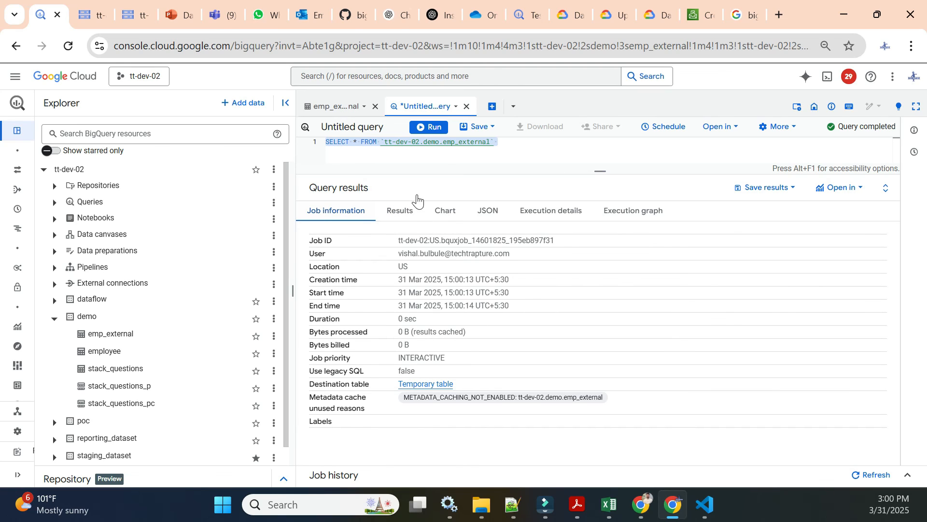
Step: Examine the details of emp_external and the employee table, including the employee table's storage info
click(334, 105)
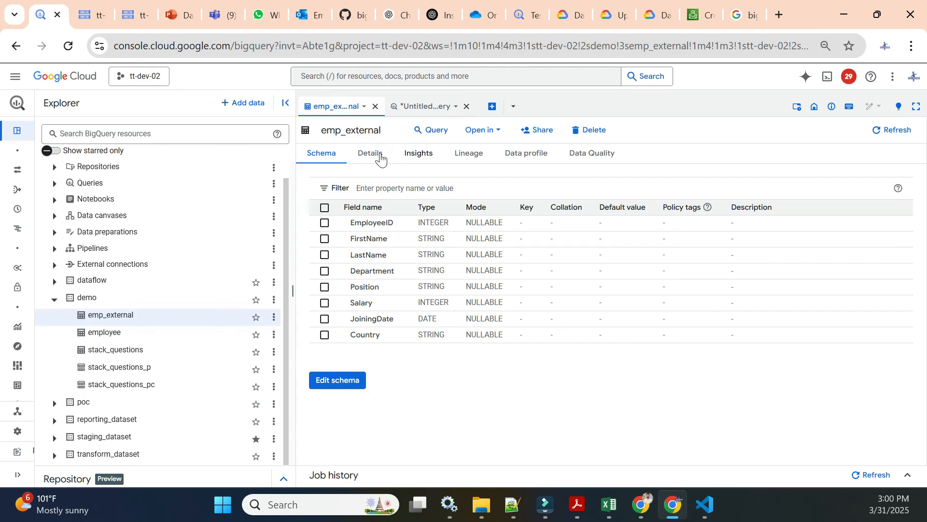
click(371, 153)
scroll(430, 329, down, 2)
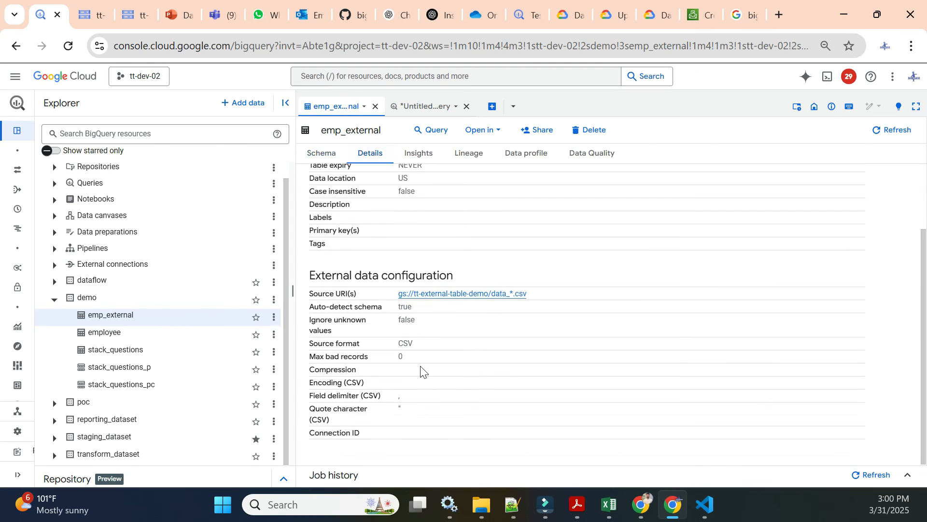
scroll(427, 348, up, 2)
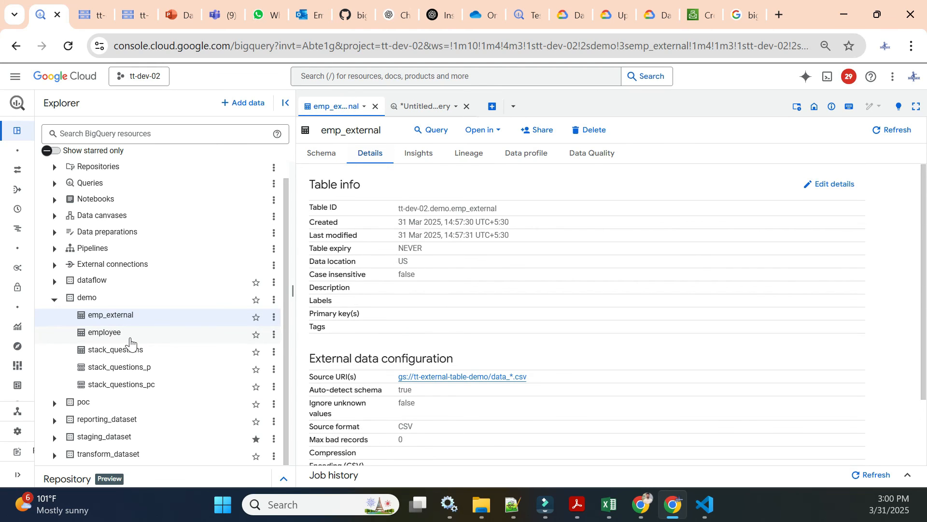
click(127, 334)
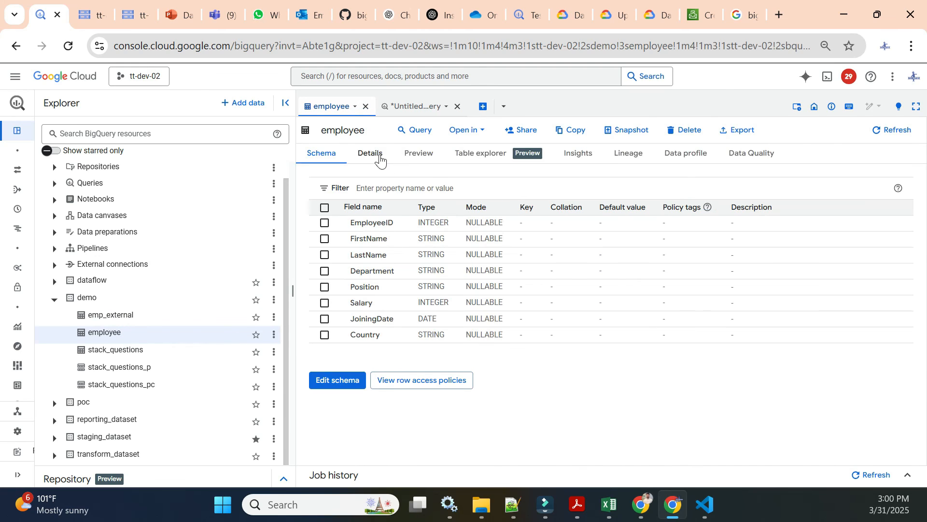
click(374, 154)
scroll(433, 287, down, 2)
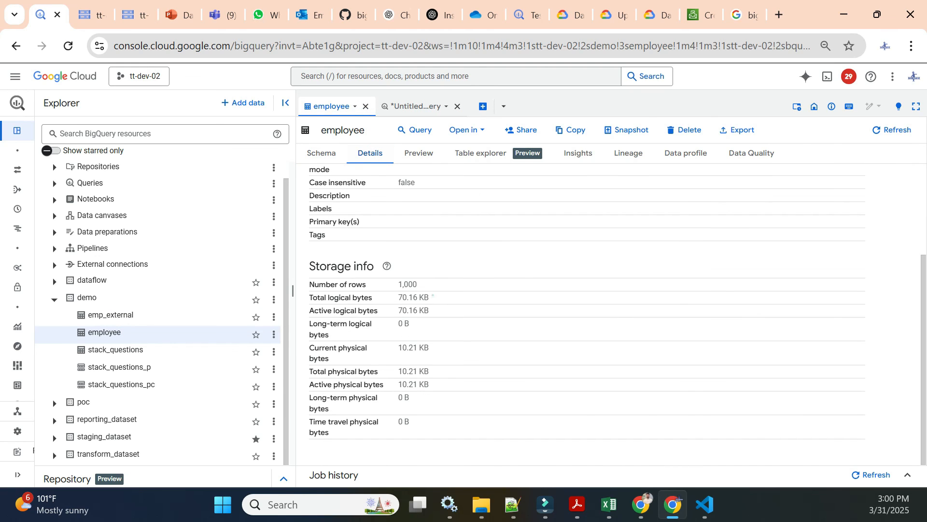
drag(432, 296, 369, 298)
click(432, 309)
Step: Return to the query and review its results rows
click(409, 108)
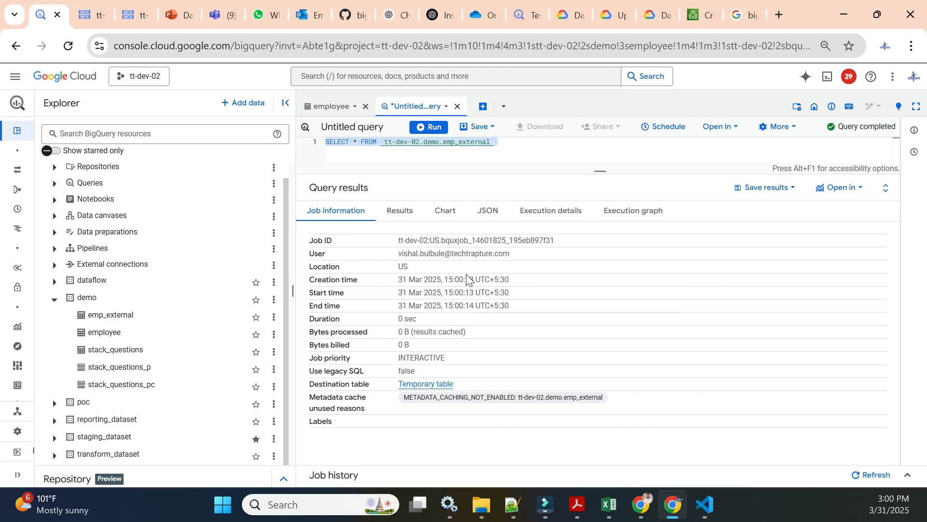
click(400, 212)
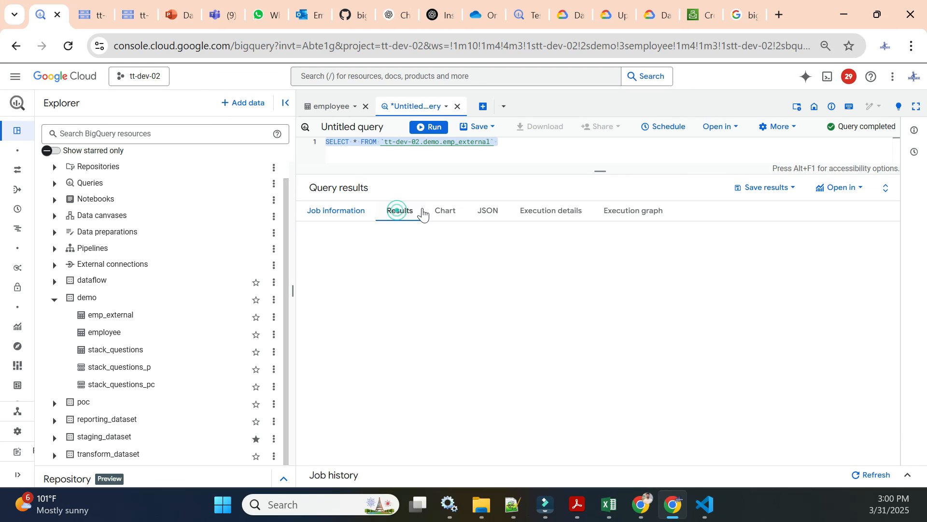
scroll(536, 340, down, 3)
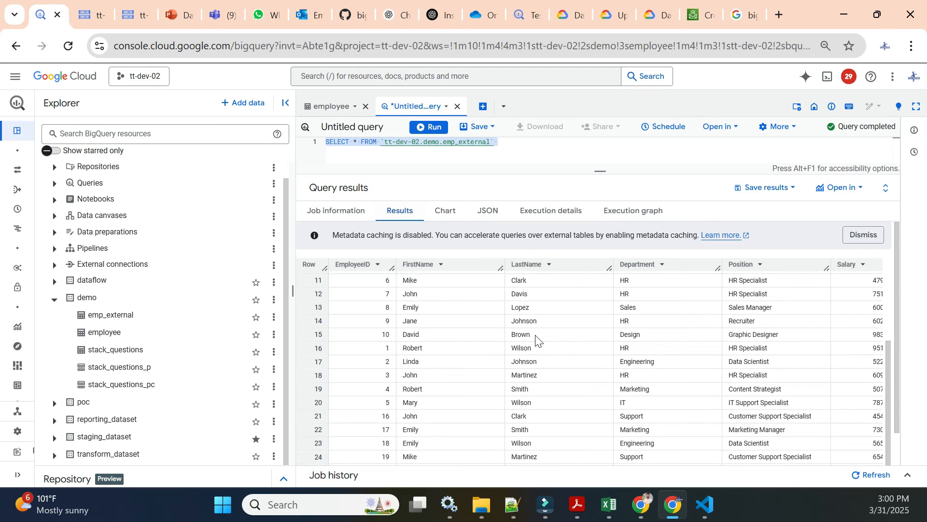
scroll(537, 341, up, 3)
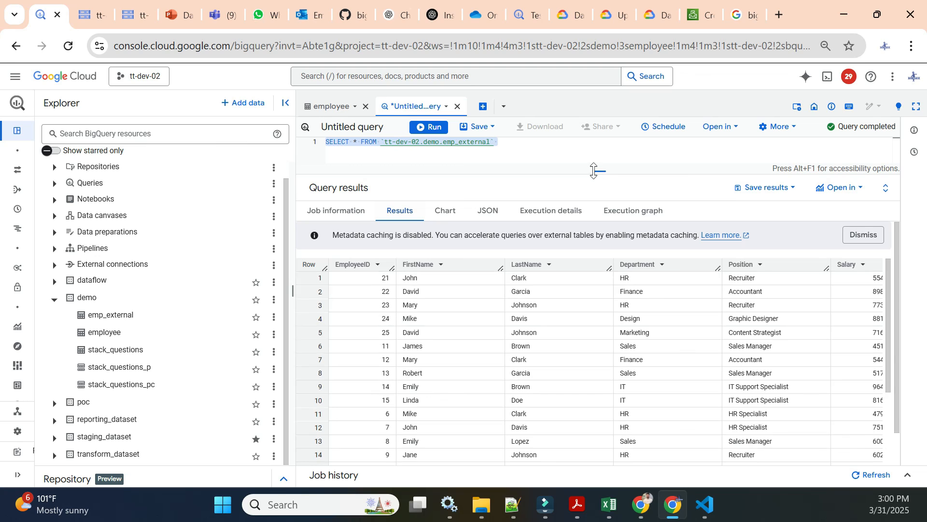
drag(599, 172, 599, 166)
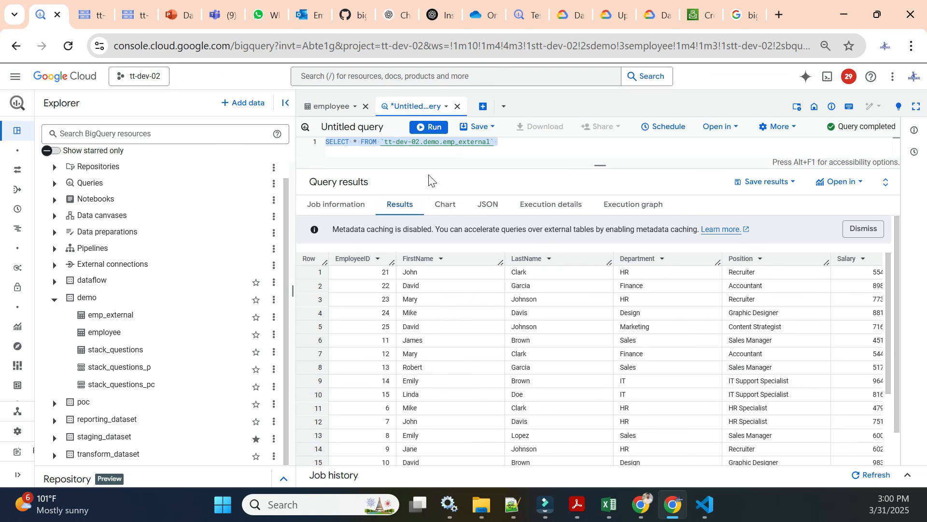
triple_click(510, 141)
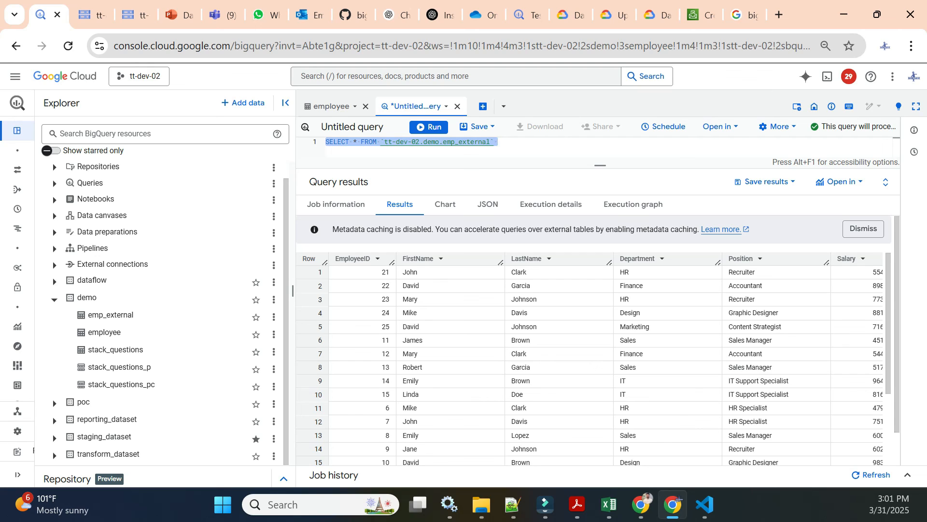
click(593, 176)
click(506, 143)
click(540, 143)
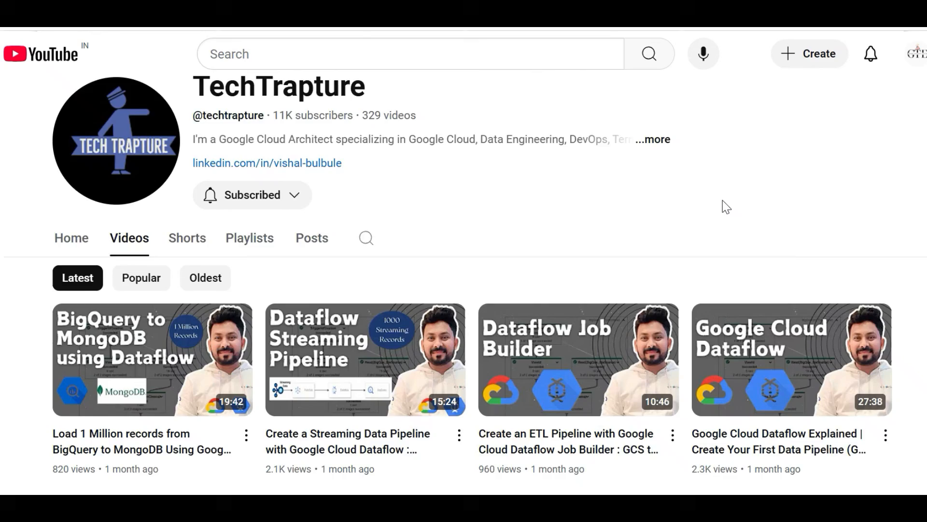
scroll(722, 200, down, 5)
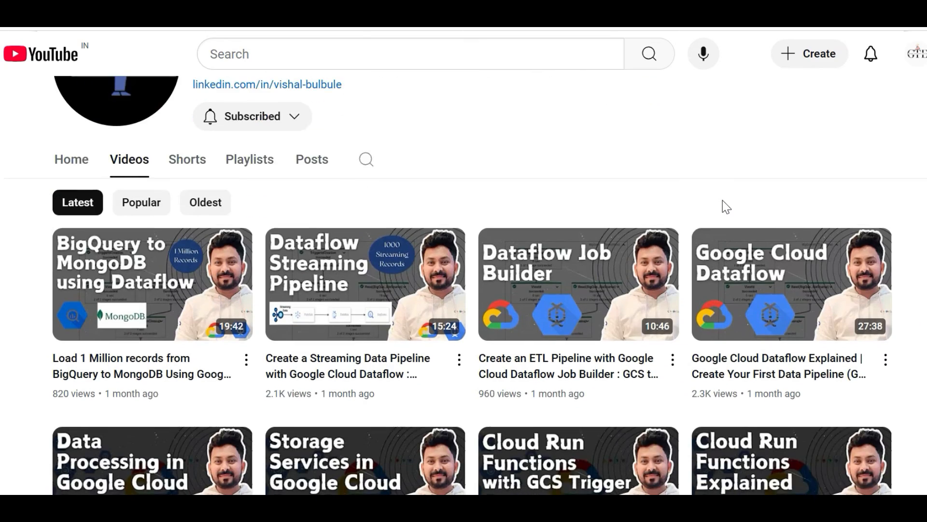
scroll(722, 200, down, 13)
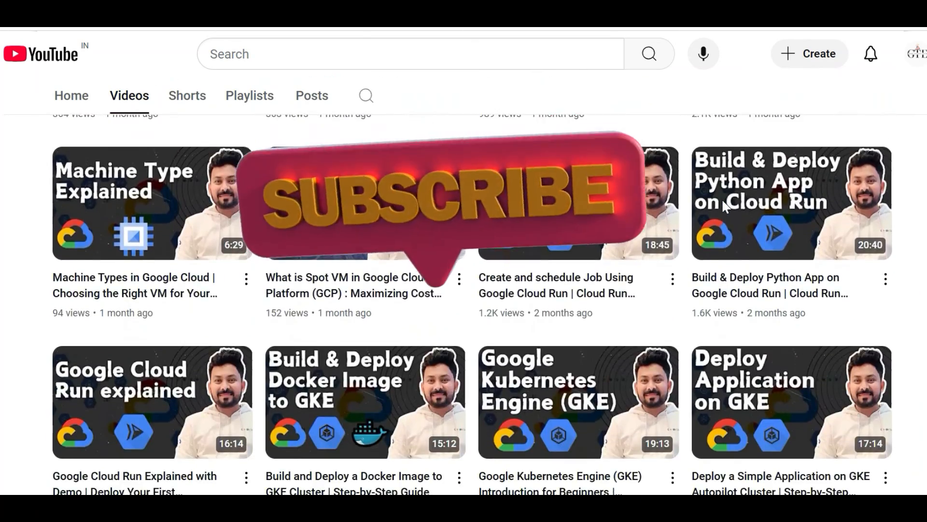